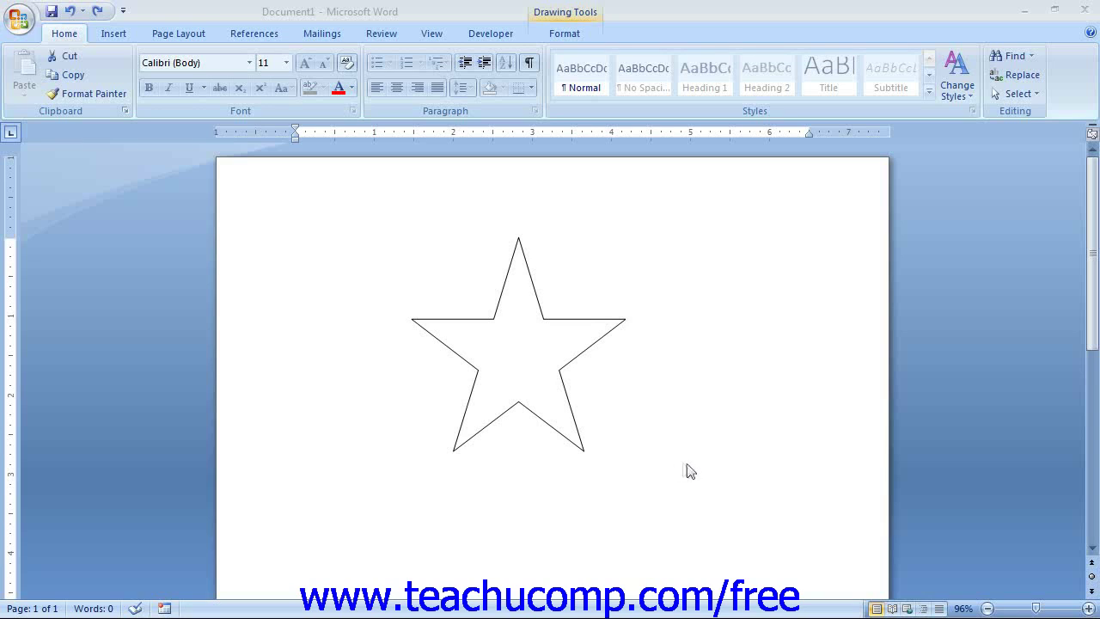
# Draw a freehand Scribble curve about 2.82" high and 1.01" wide beside the star
pyautogui.click(584, 320)
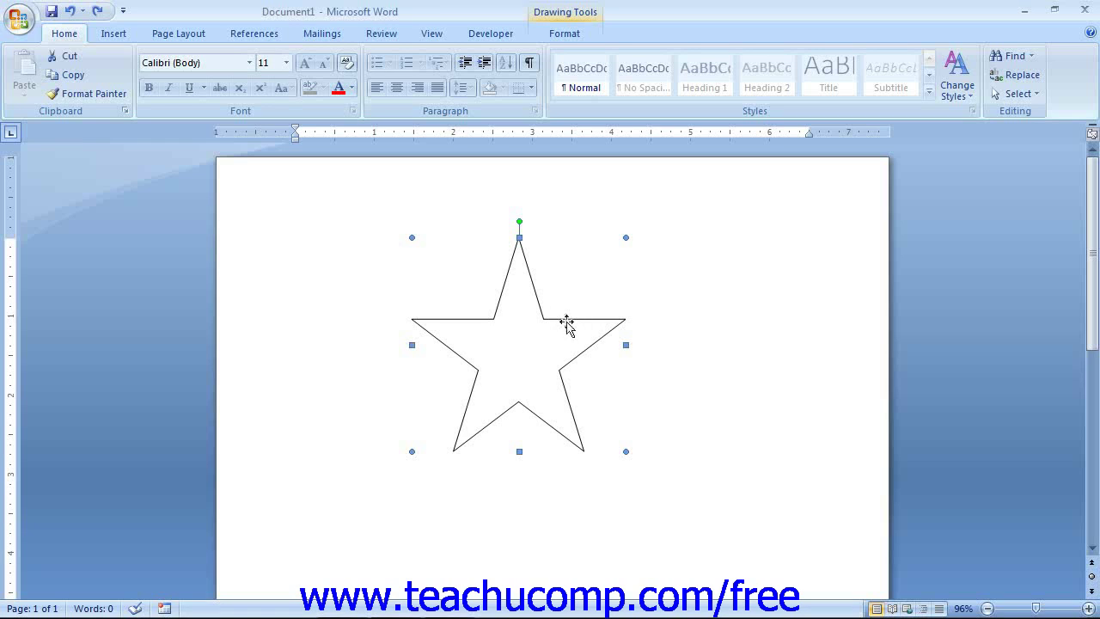
pyautogui.click(579, 36)
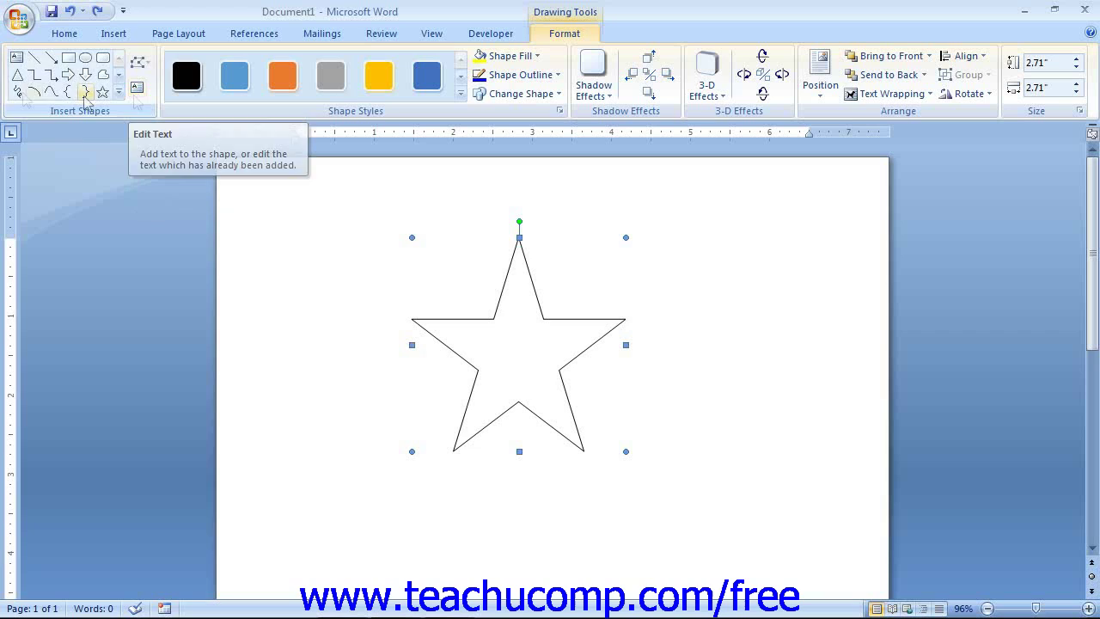
pyautogui.click(19, 93)
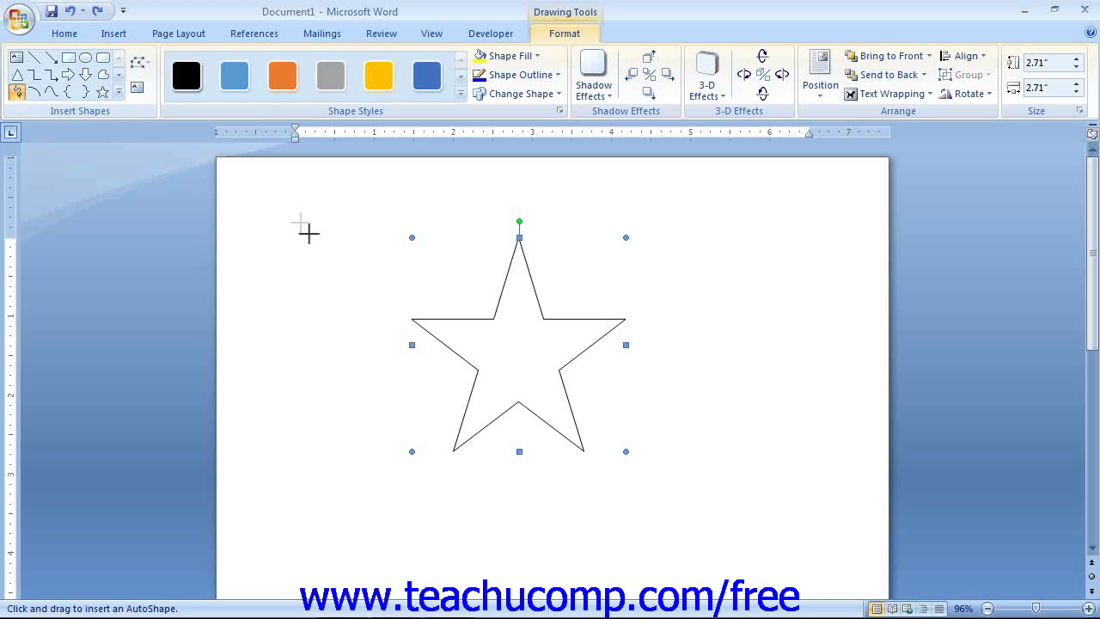
pyautogui.moveTo(259, 207)
pyautogui.mouseDown()
pyautogui.moveTo(291, 214)
pyautogui.moveTo(297, 351)
pyautogui.moveTo(341, 428)
pyautogui.mouseUp()
# Reshape the scribbled curve by moving two of its edit points, and delete the curve
pyautogui.click(140, 62)
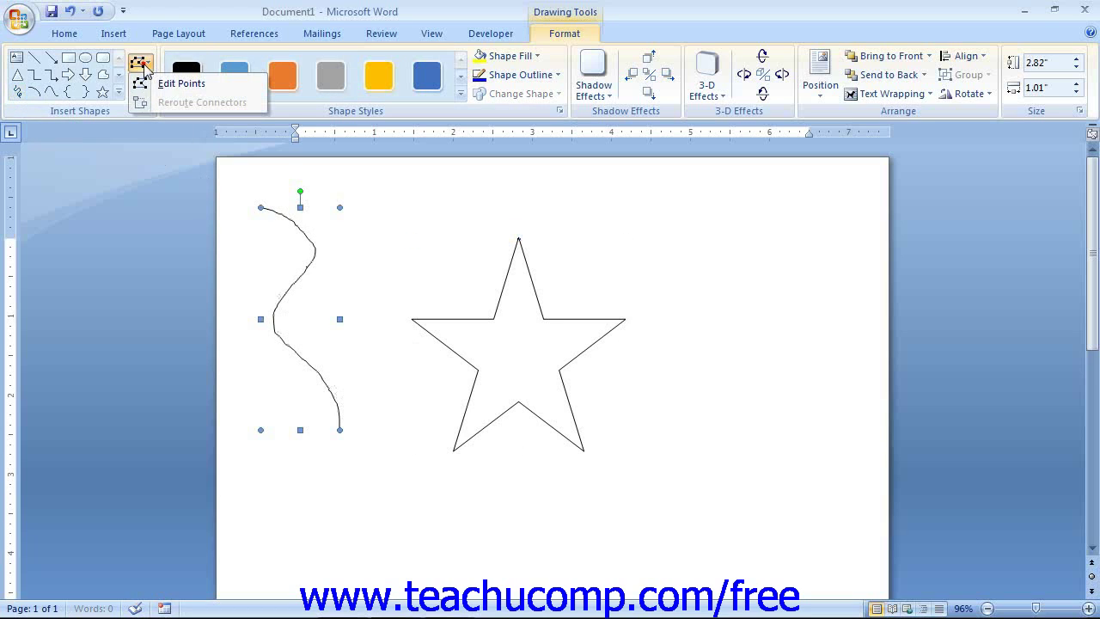
pyautogui.click(156, 84)
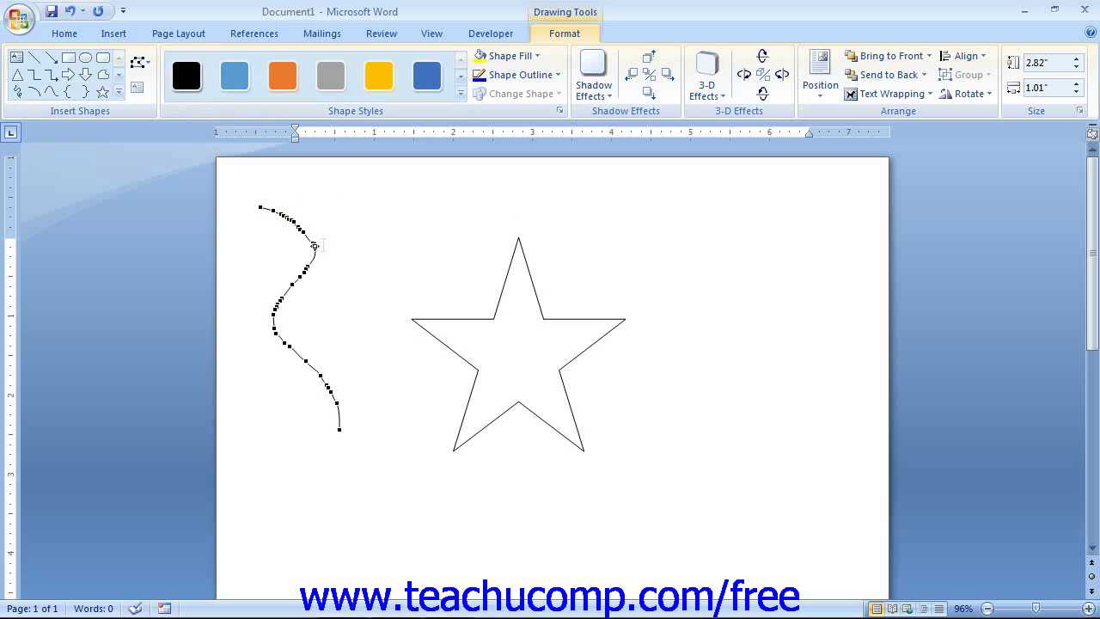
pyautogui.moveTo(301, 228); pyautogui.dragTo(349, 230)
pyautogui.moveTo(313, 280); pyautogui.dragTo(306, 292)
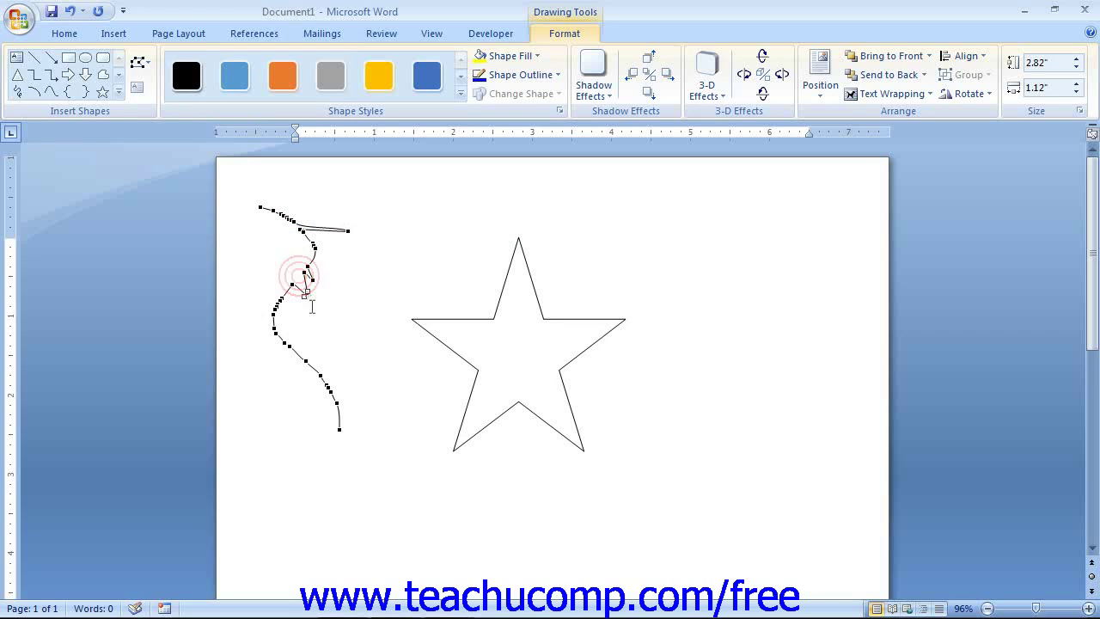
pyautogui.press('Delete')
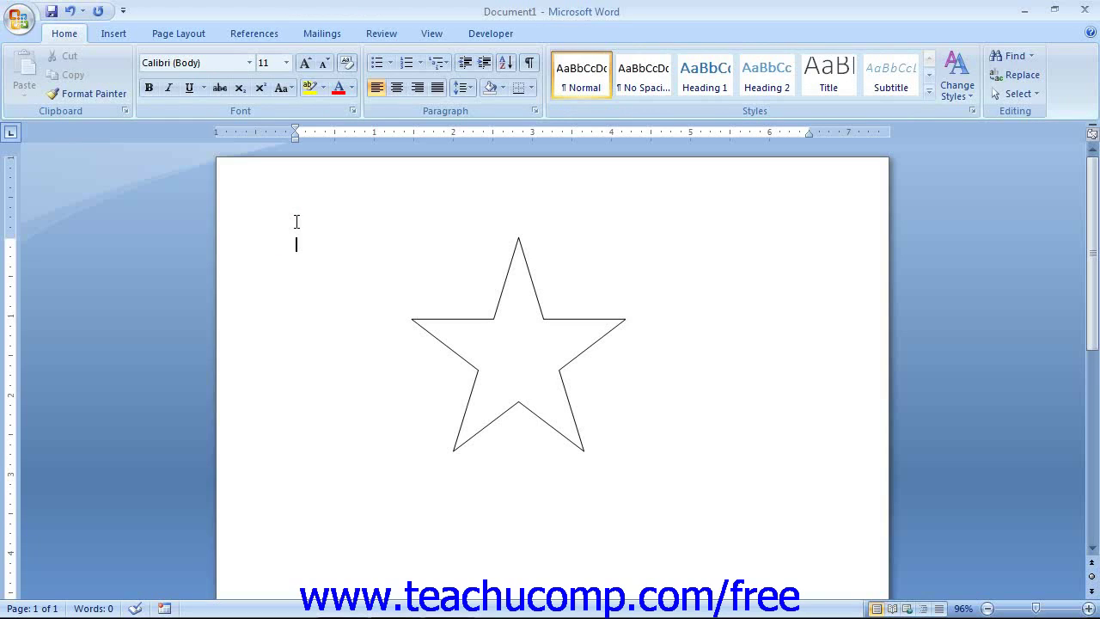
# Select the star and look through the available shape style presets
pyautogui.doubleClick(522, 324)
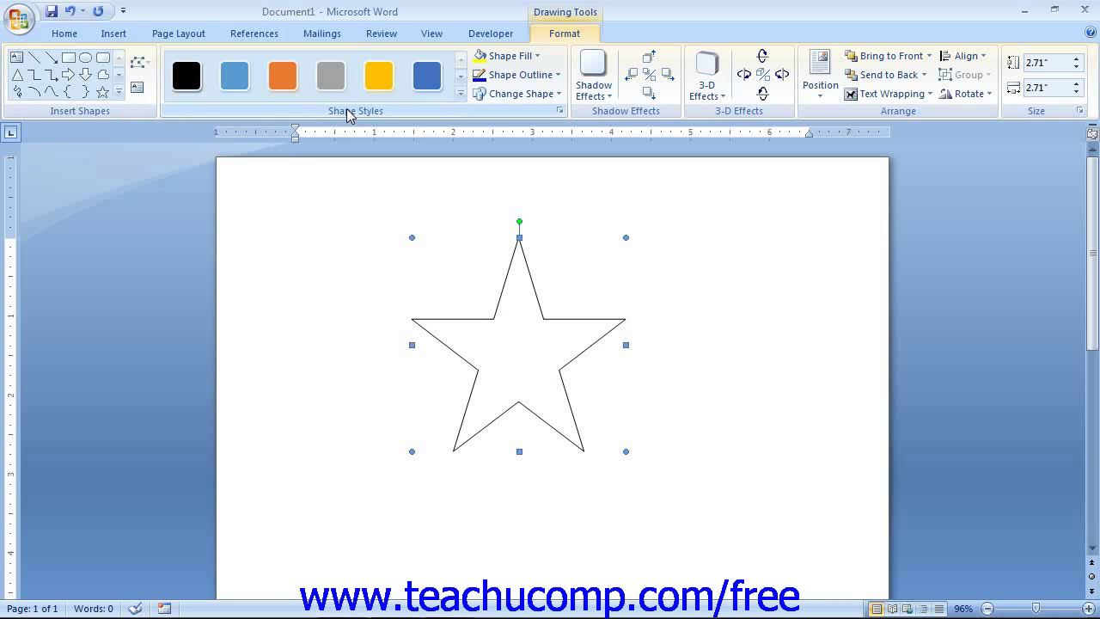
pyautogui.click(462, 79)
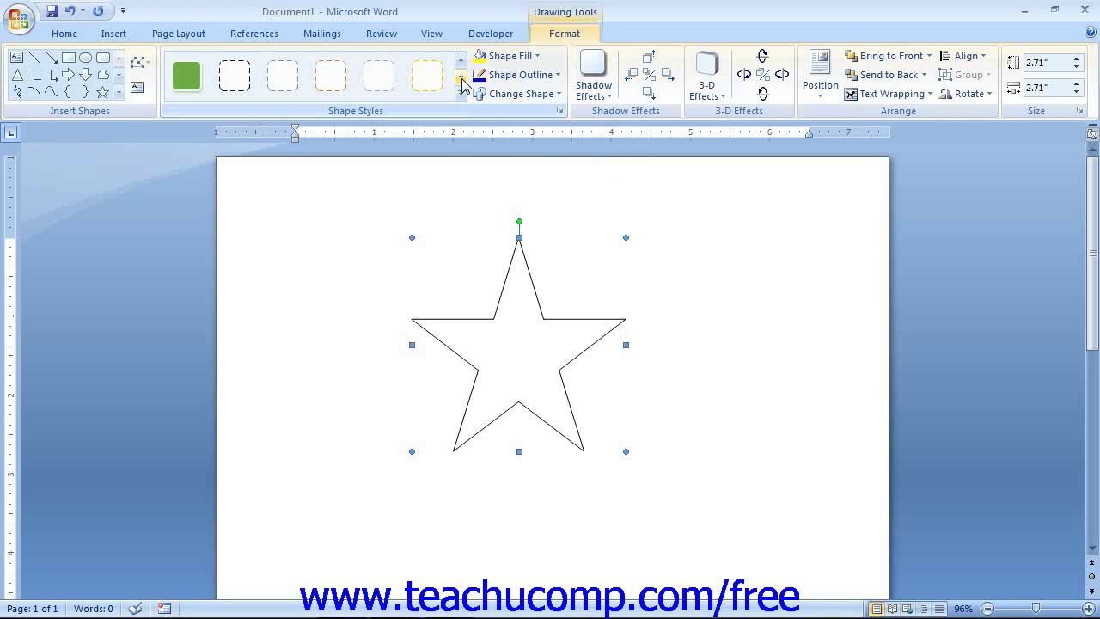
pyautogui.click(460, 58)
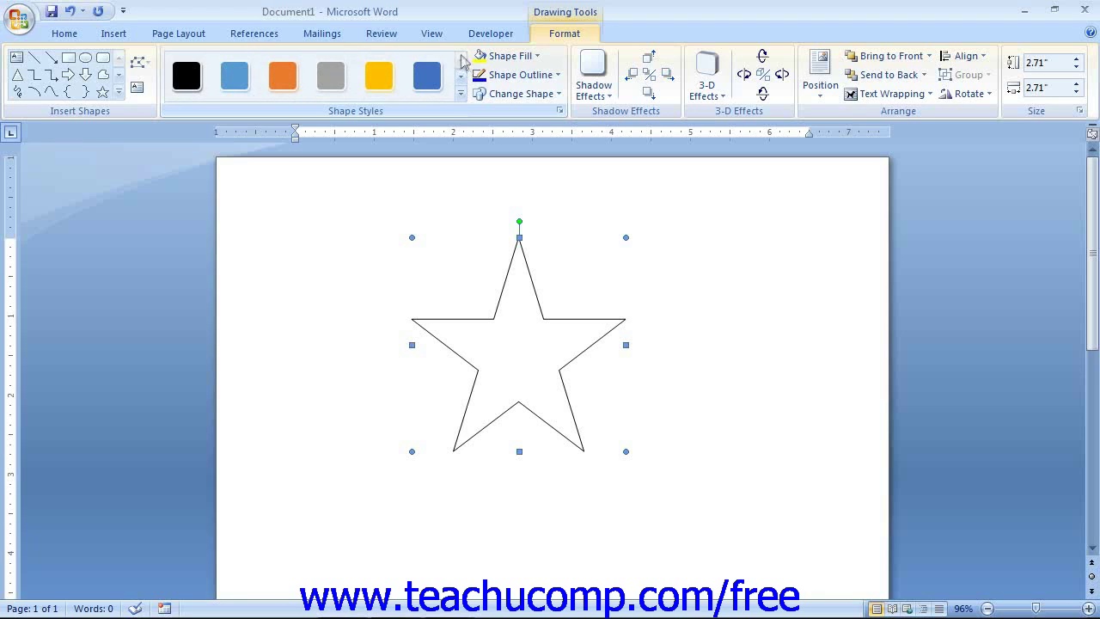
# Examine the star's texture fills and its standard and custom fill color choices without applying any
pyautogui.click(518, 57)
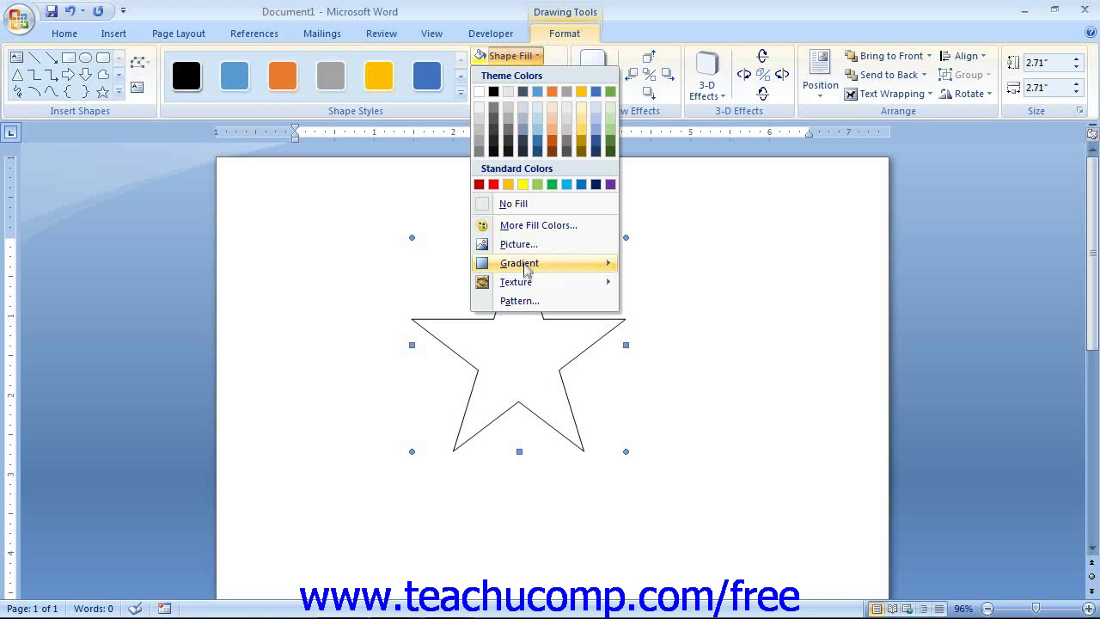
pyautogui.moveTo(533, 286)
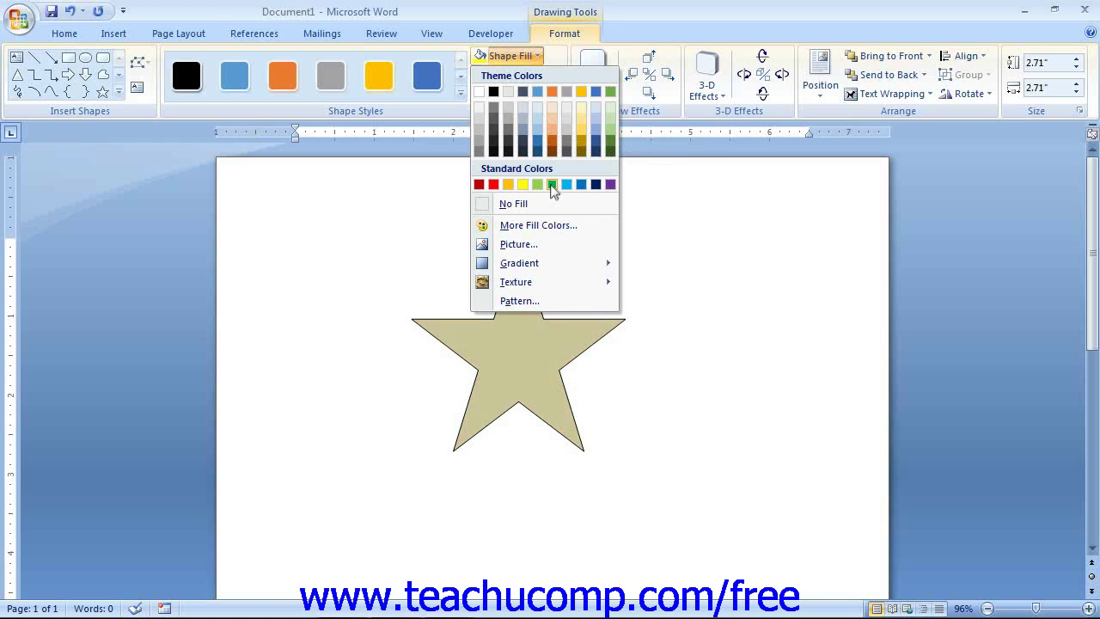
pyautogui.click(560, 224)
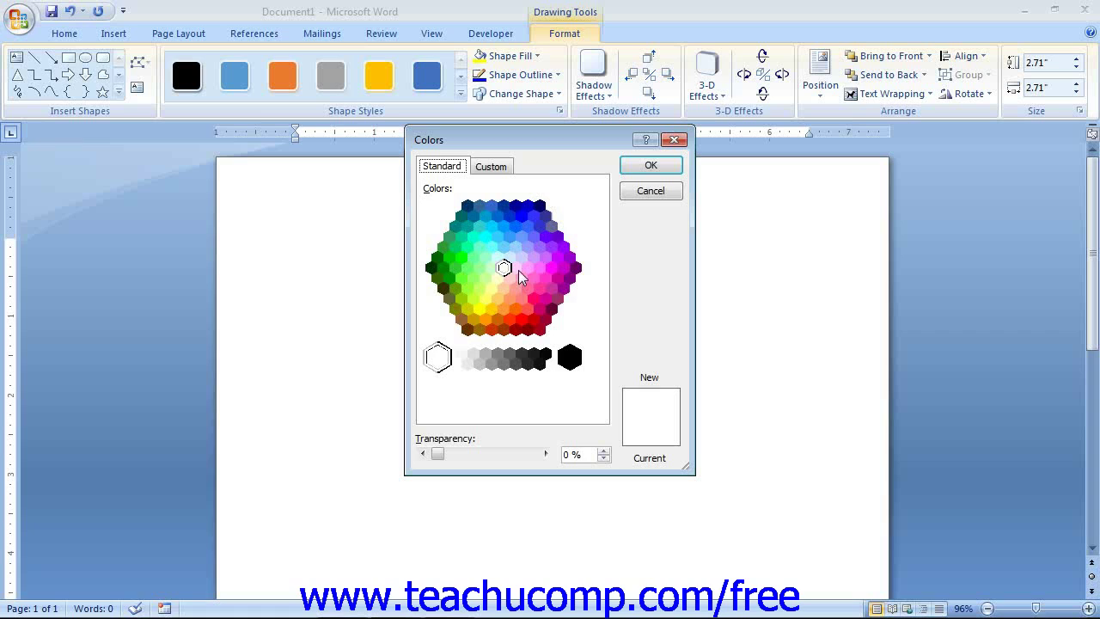
pyautogui.click(491, 167)
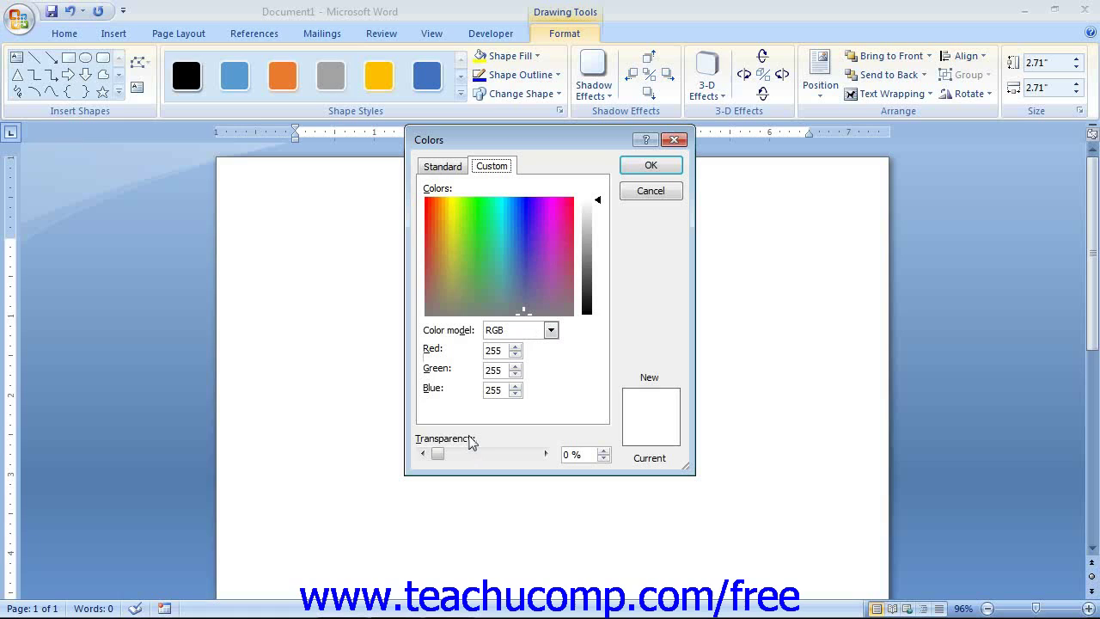
pyautogui.click(447, 166)
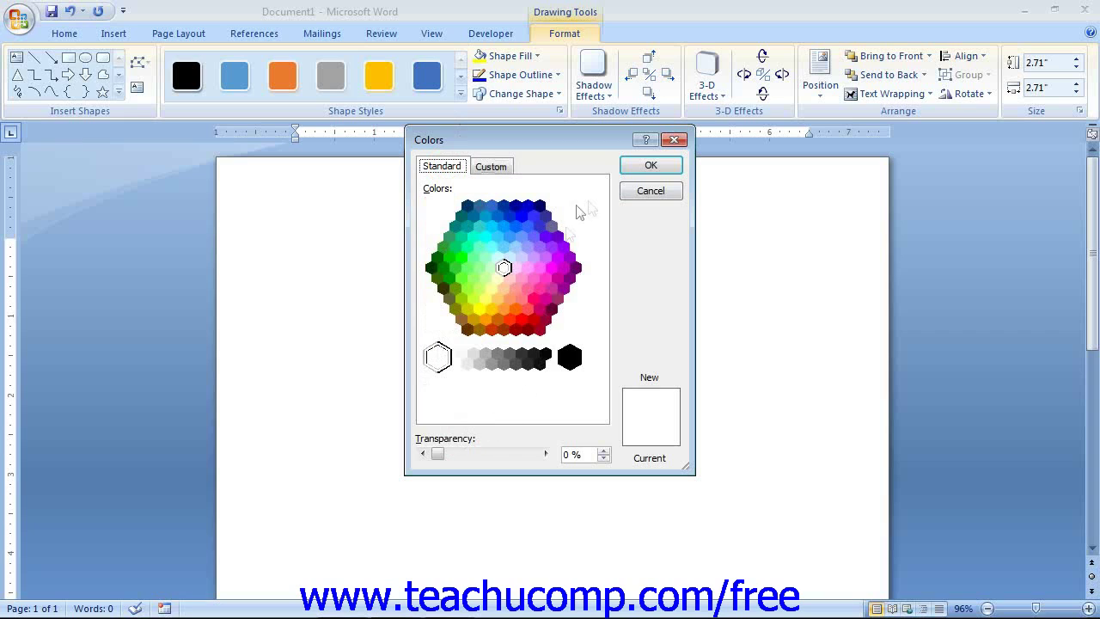
pyautogui.click(674, 140)
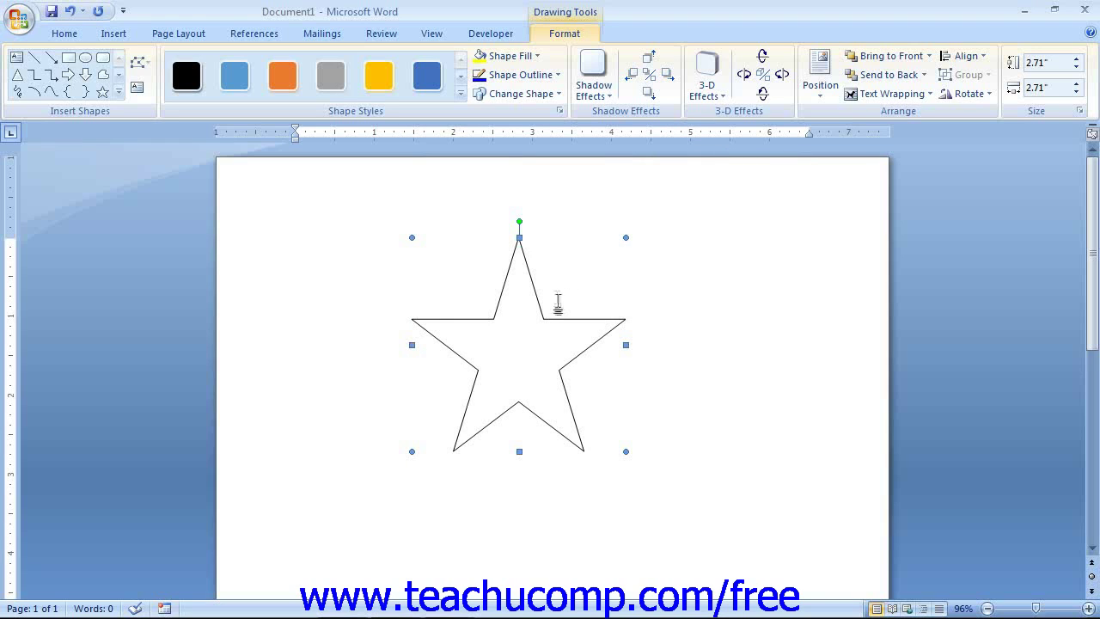
# Look at the picture files available for filling the star and dismiss the selection without choosing one
pyautogui.click(510, 55)
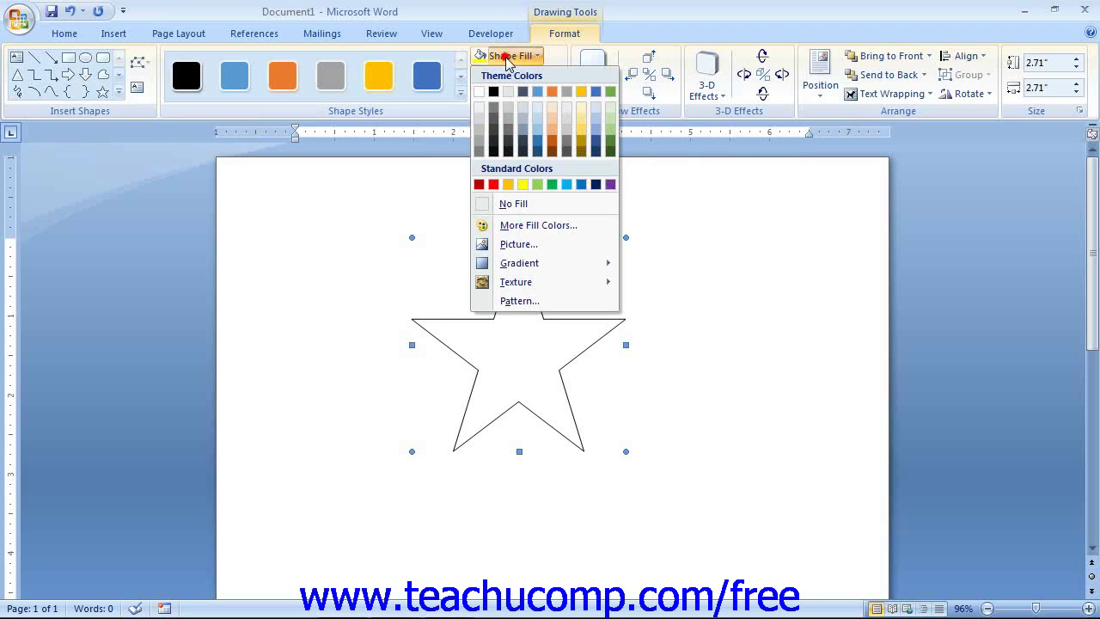
pyautogui.click(531, 243)
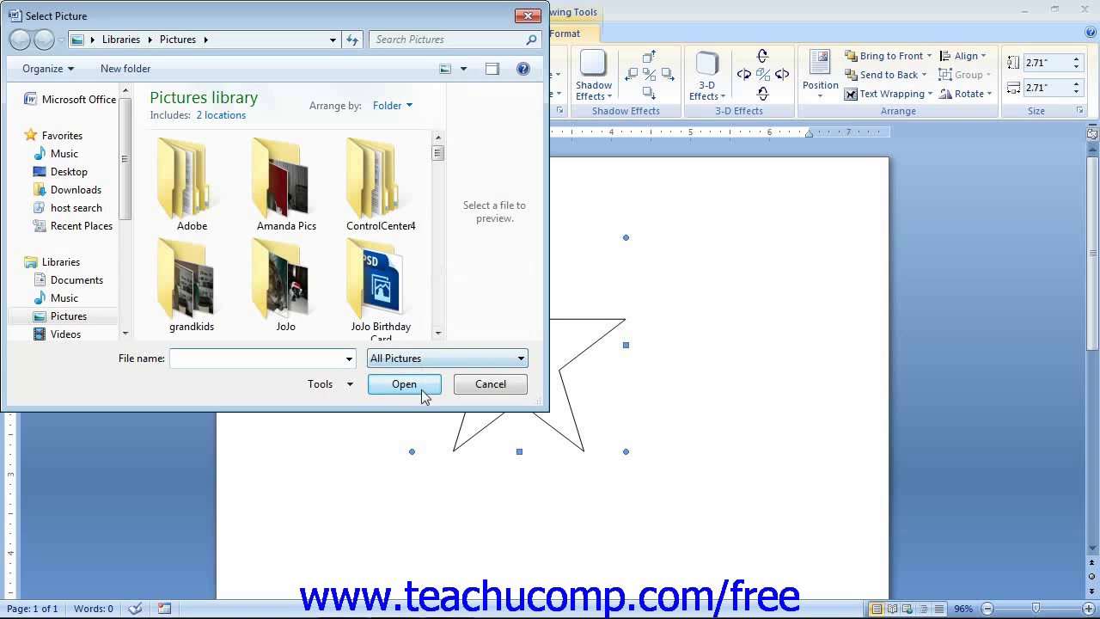
pyautogui.click(487, 385)
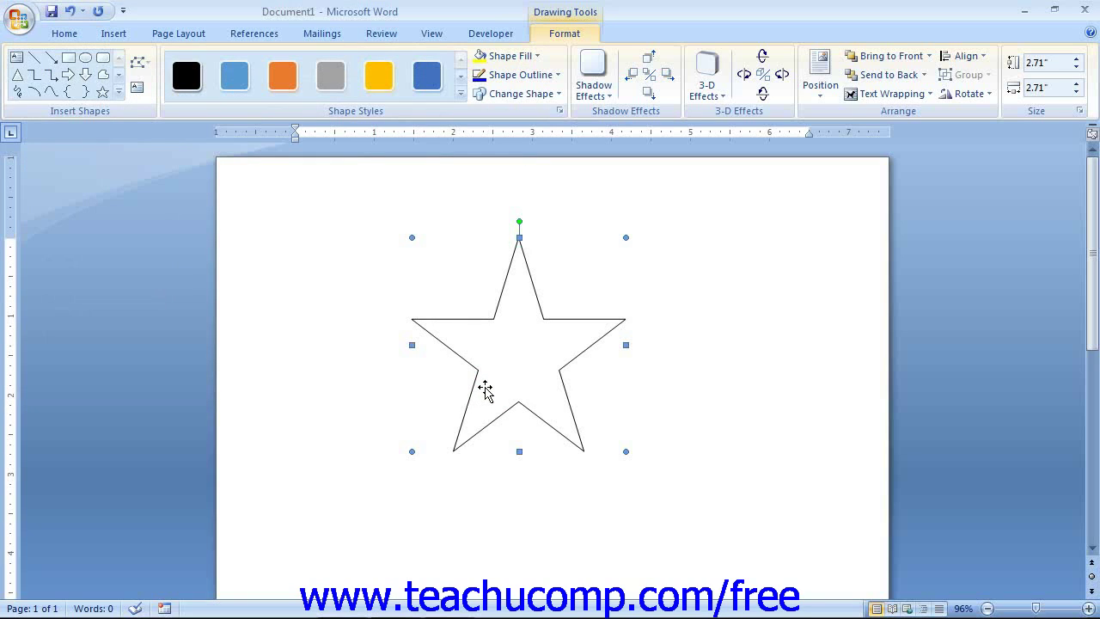
# Preview texture fills on the star and try a pattern fill with an orange background color
pyautogui.click(533, 57)
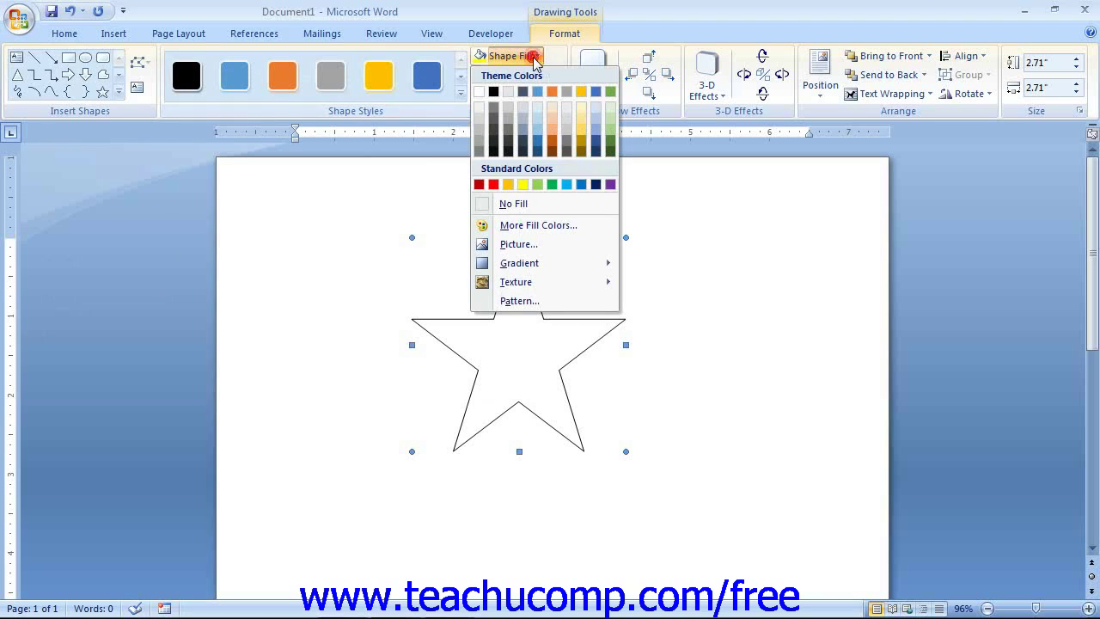
pyautogui.moveTo(582, 273)
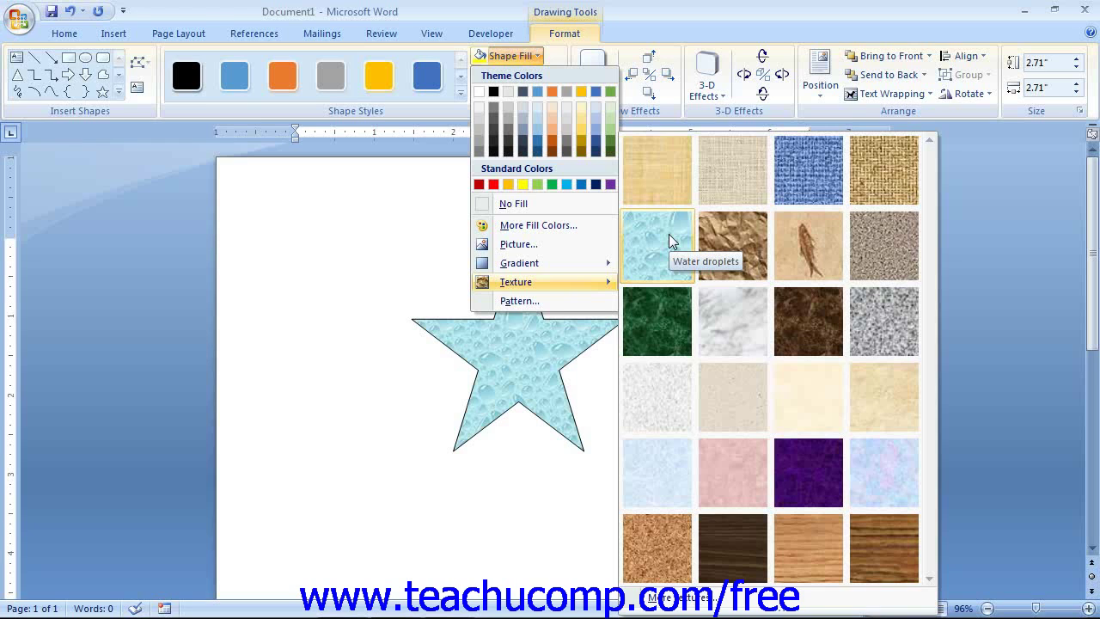
pyautogui.click(589, 301)
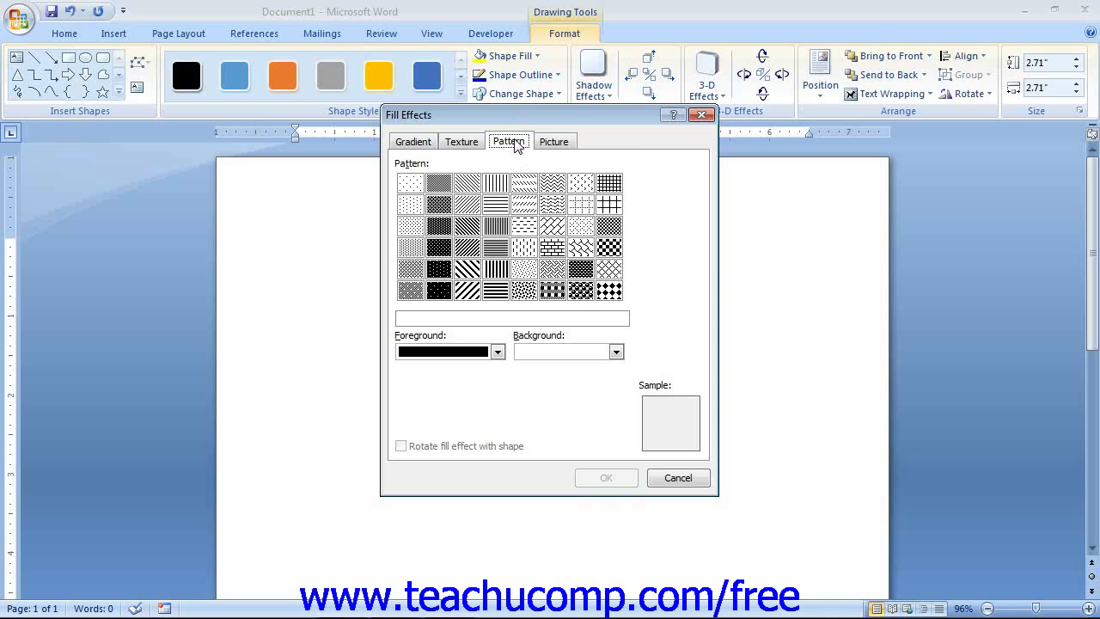
pyautogui.click(445, 334)
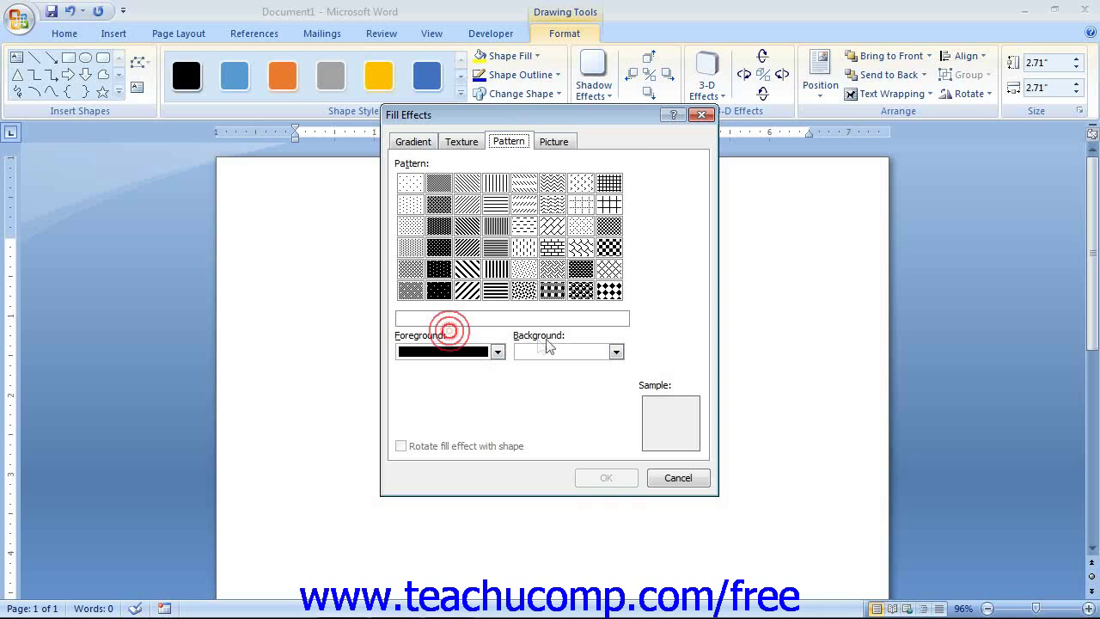
pyautogui.click(497, 351)
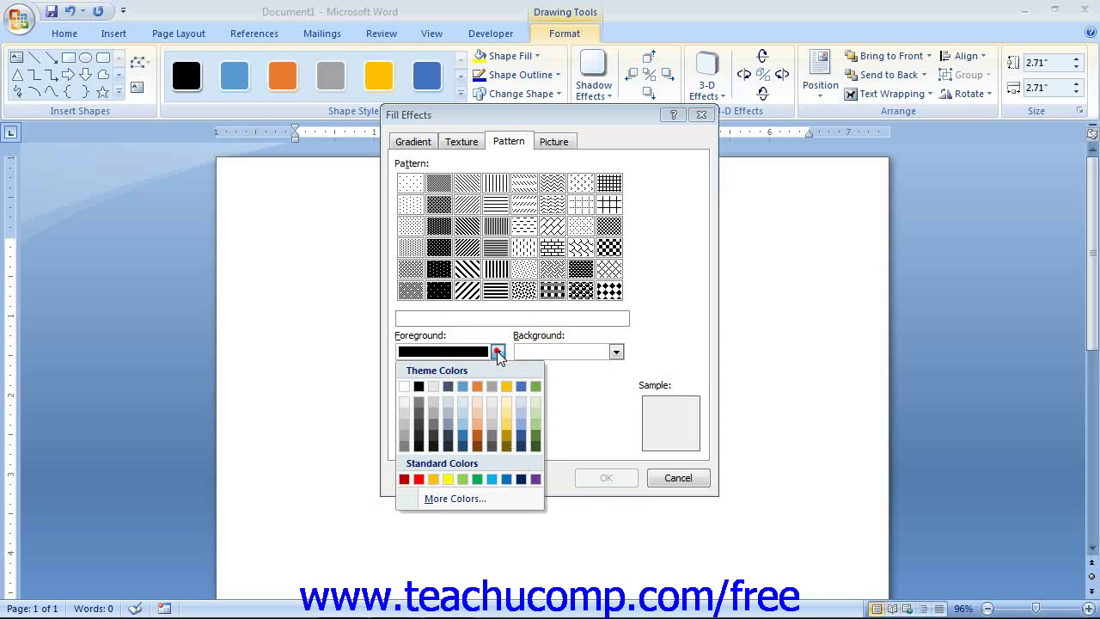
pyautogui.click(497, 351)
pyautogui.click(616, 352)
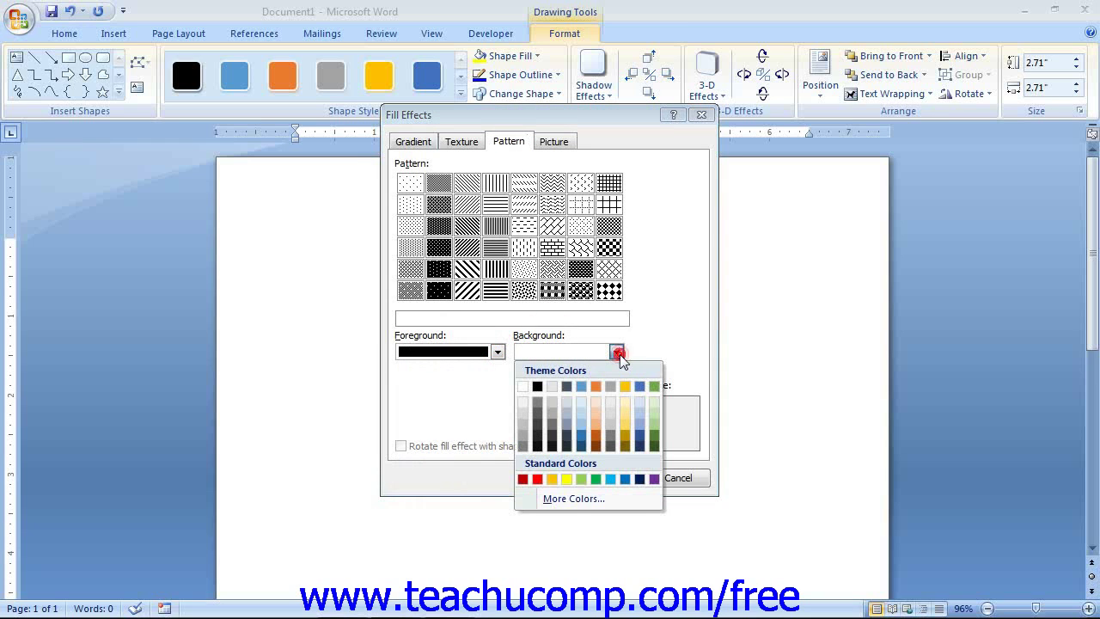
pyautogui.click(595, 386)
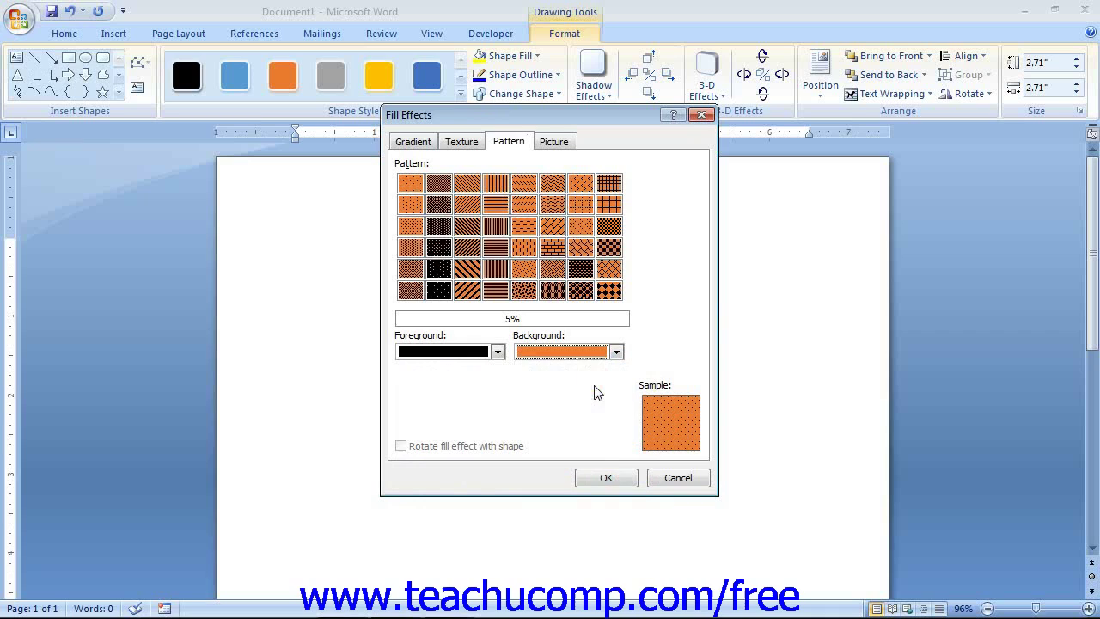
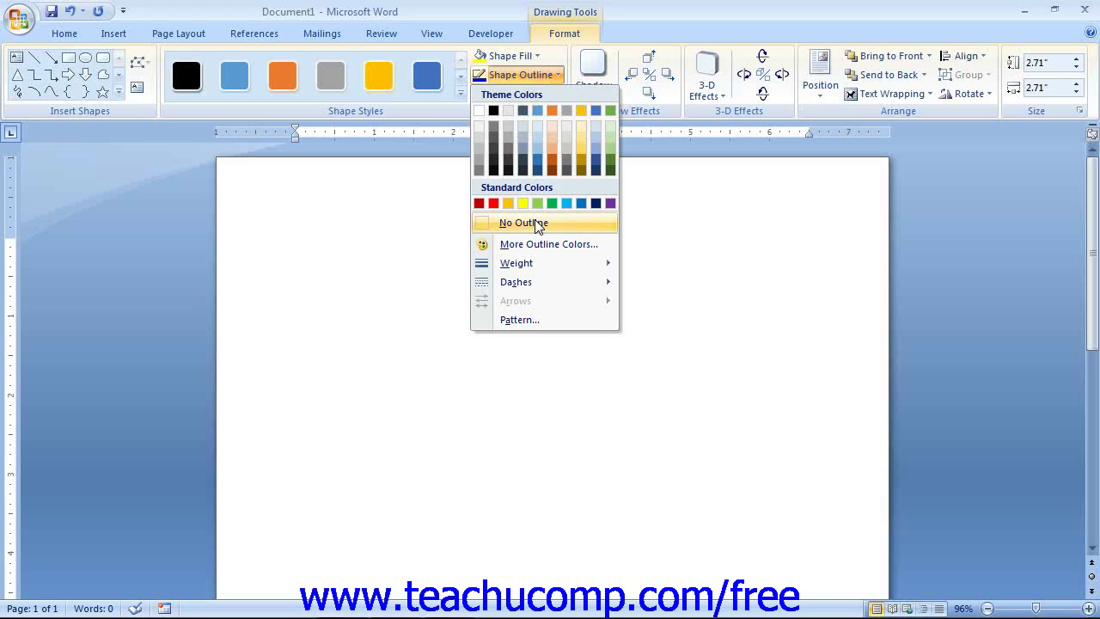
# Examine the star's outline weight, dash and line pattern options and the replacement shapes without changing anything
pyautogui.moveTo(545, 264)
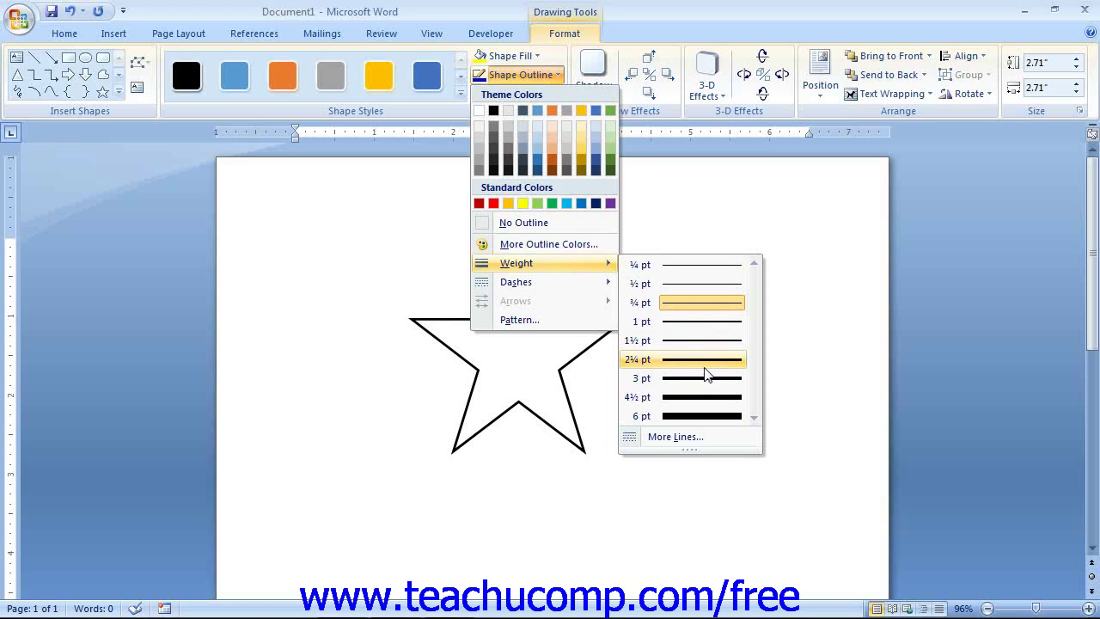
pyautogui.moveTo(601, 286)
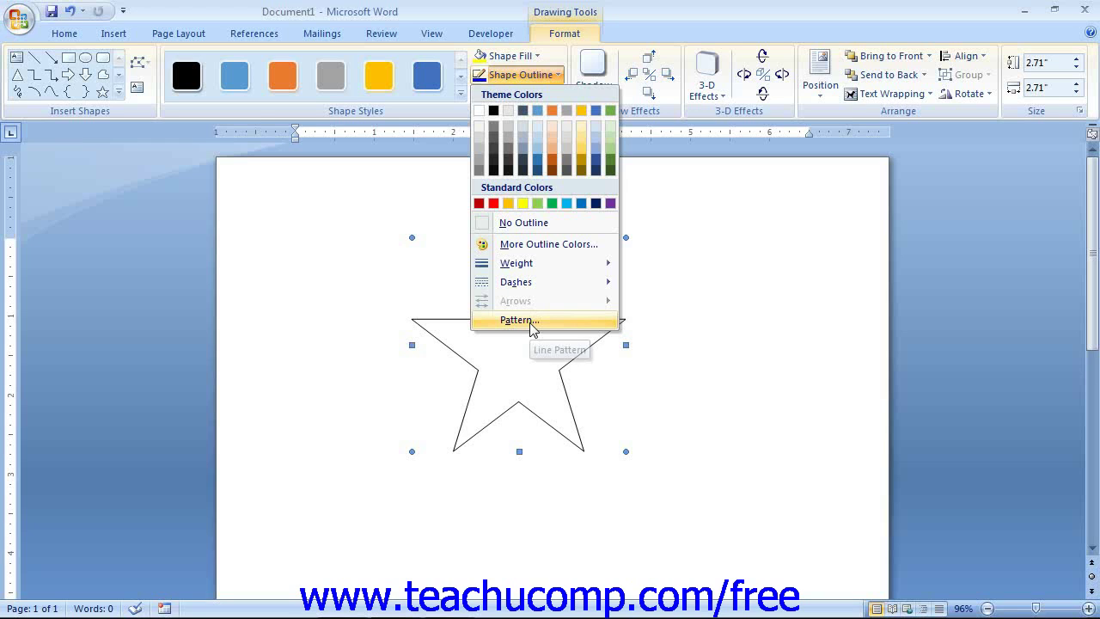
pyautogui.click(530, 320)
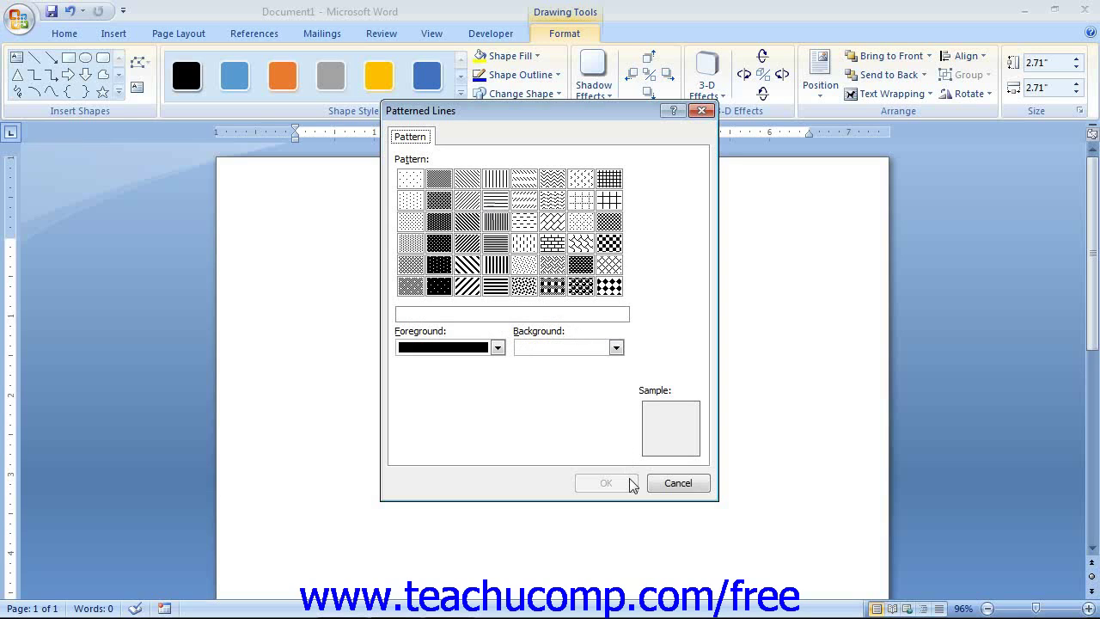
pyautogui.click(677, 483)
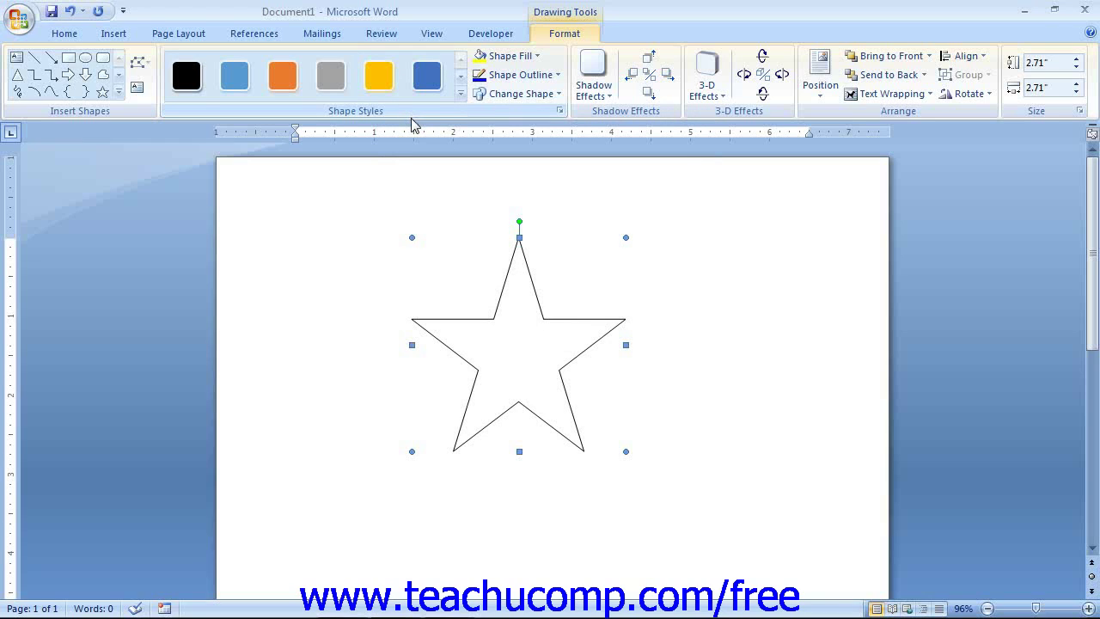
pyautogui.click(518, 94)
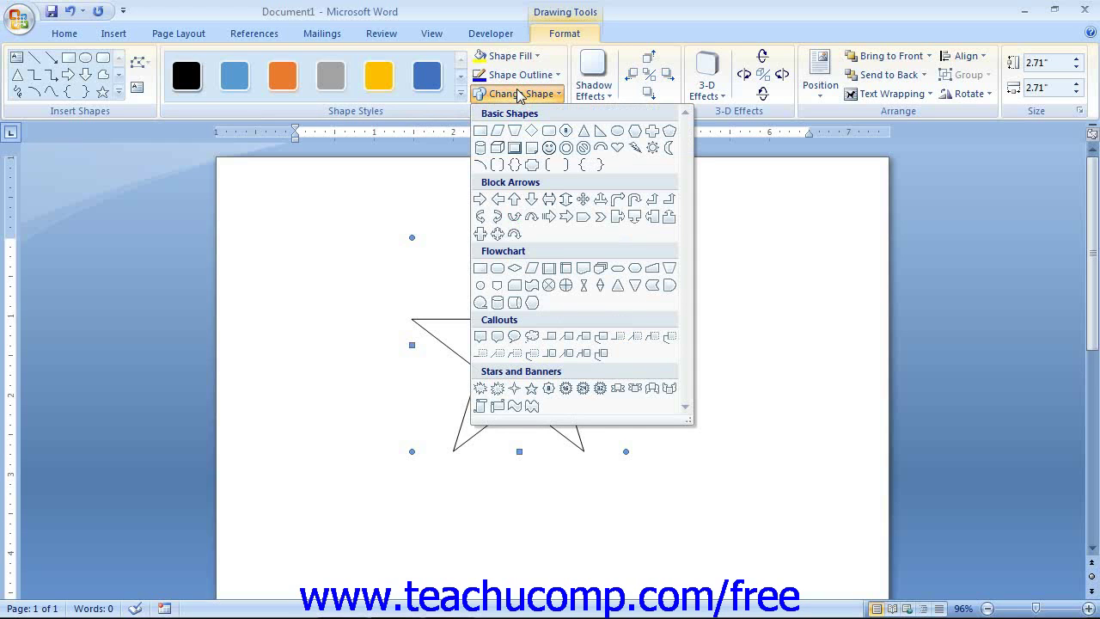
pyautogui.click(519, 94)
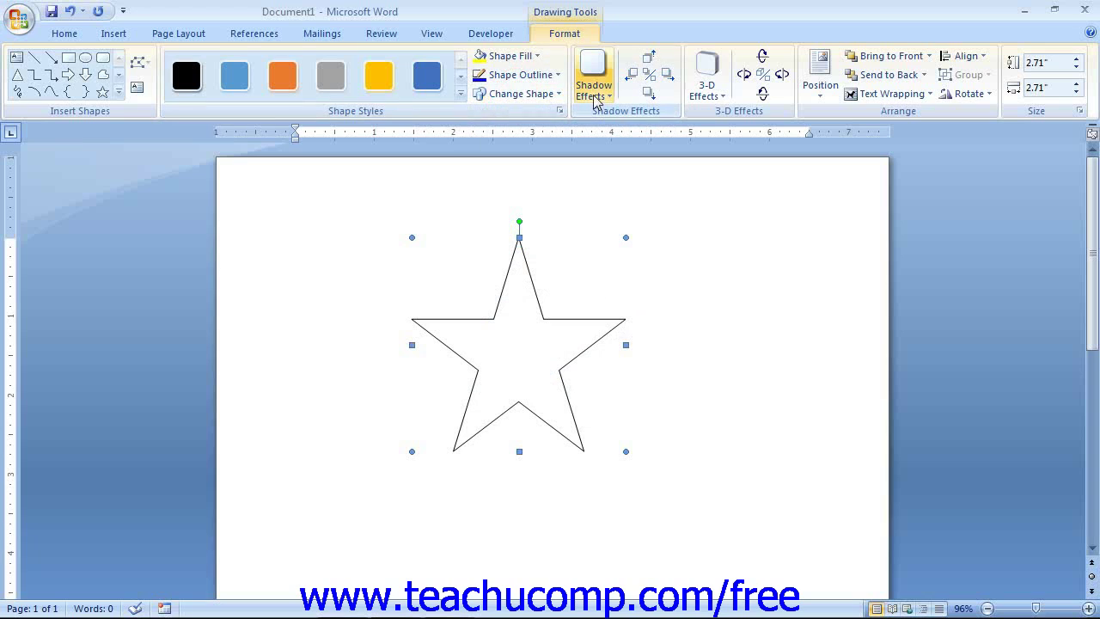
# Apply the first Perspective Shadow style to the star
pyautogui.click(595, 94)
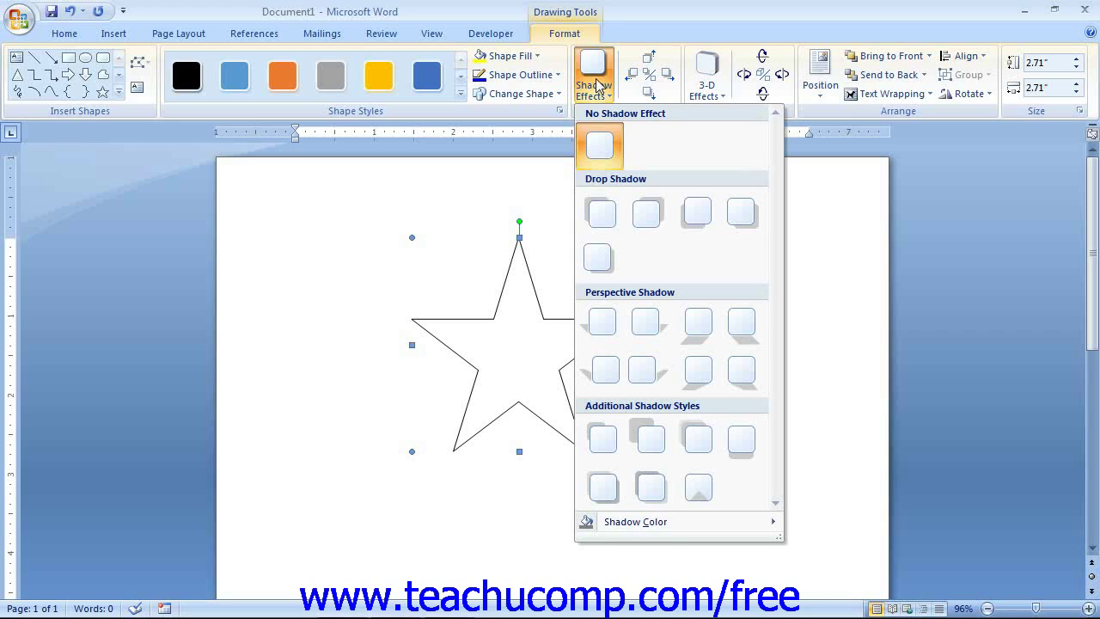
pyautogui.click(599, 328)
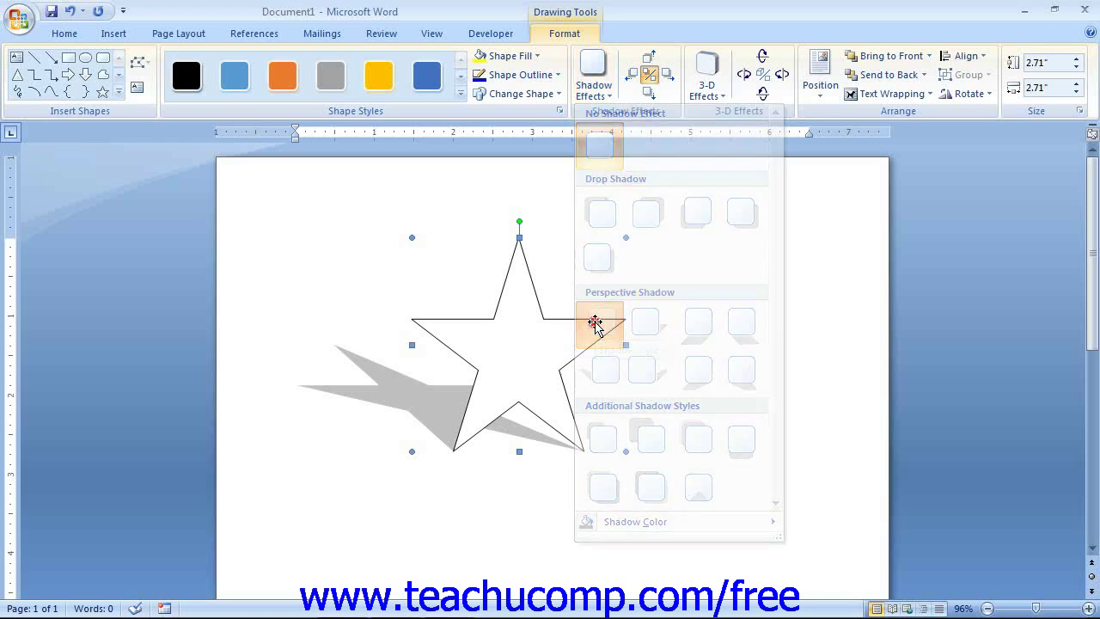
# Look through the shadow color options for the star and close them without choosing a color
pyautogui.click(591, 90)
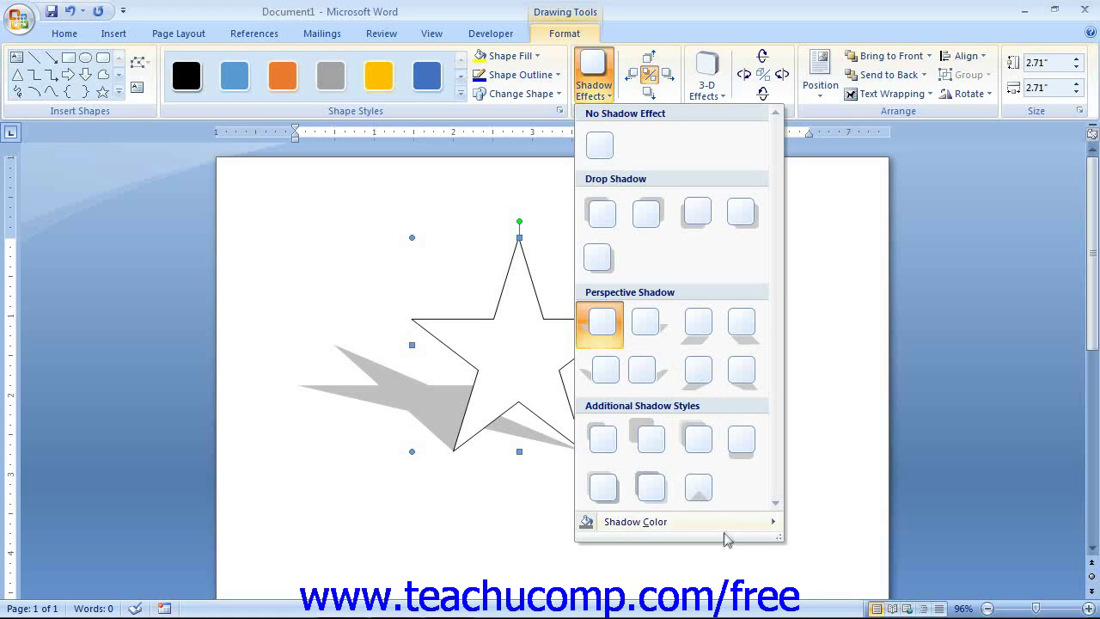
pyautogui.moveTo(728, 531)
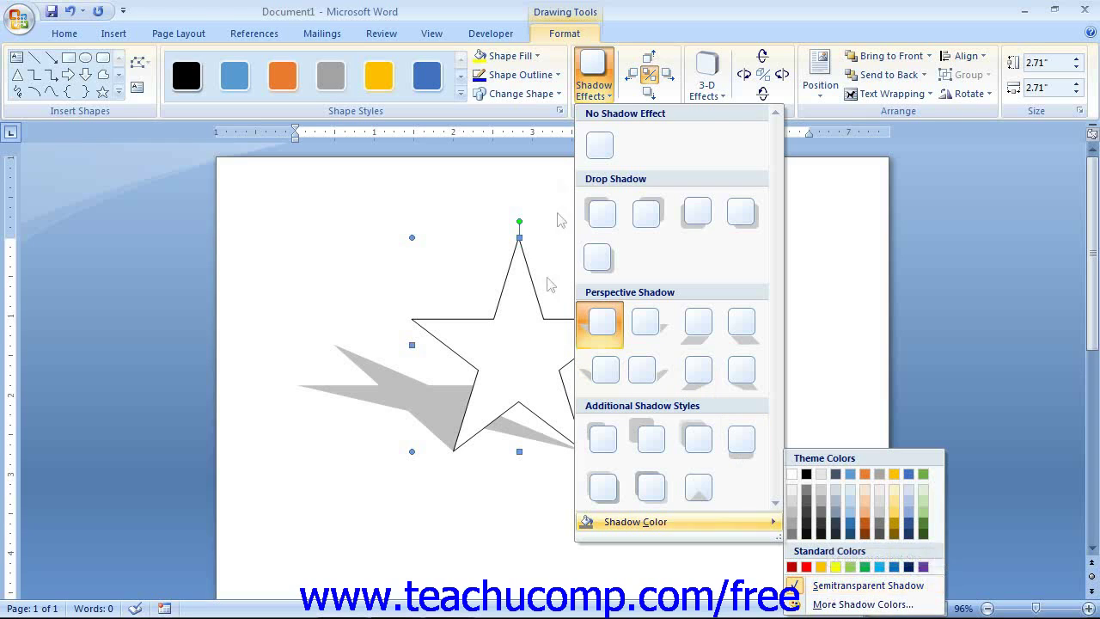
pyautogui.click(550, 163)
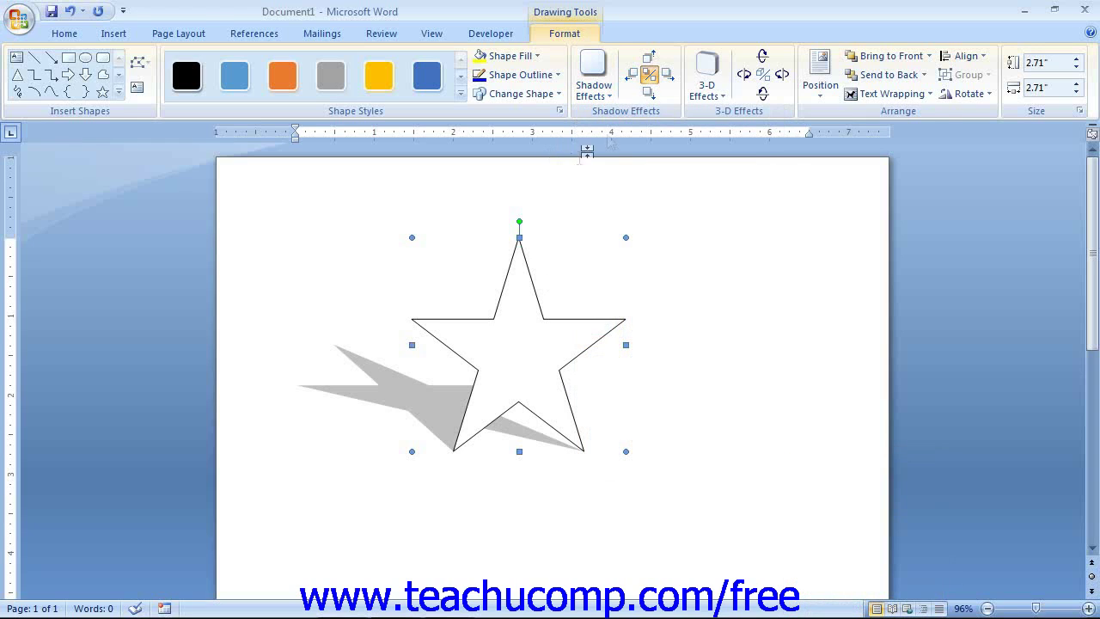
# Nudge the star's shadow one increment to the right and several increments to the left
pyautogui.click(666, 75)
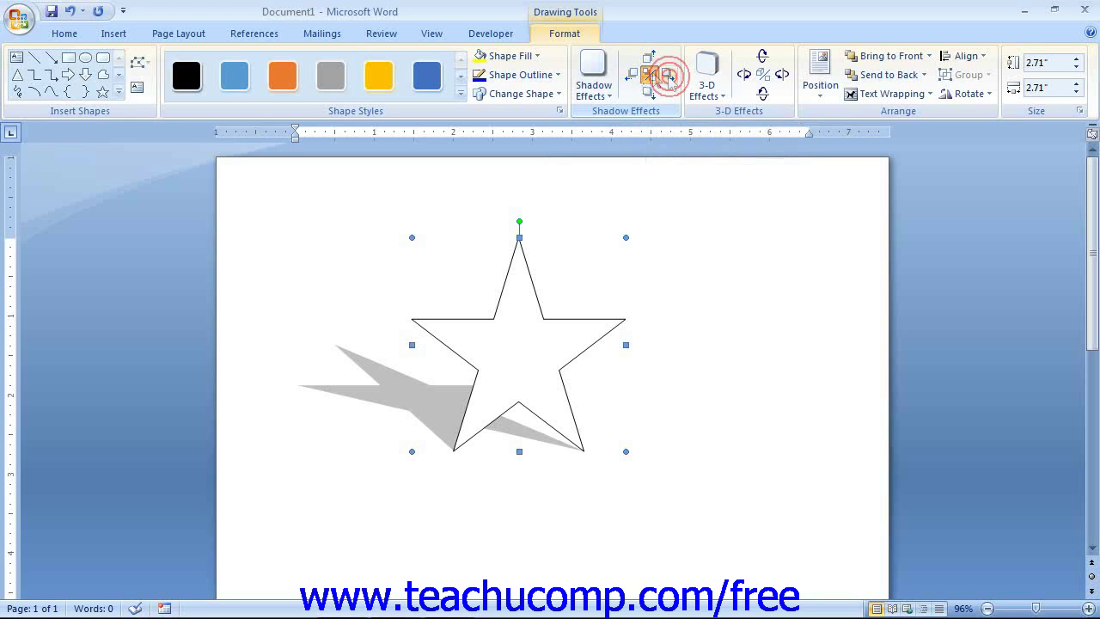
pyautogui.click(633, 76)
pyautogui.click(634, 76)
pyautogui.click(634, 76)
pyautogui.click(634, 76)
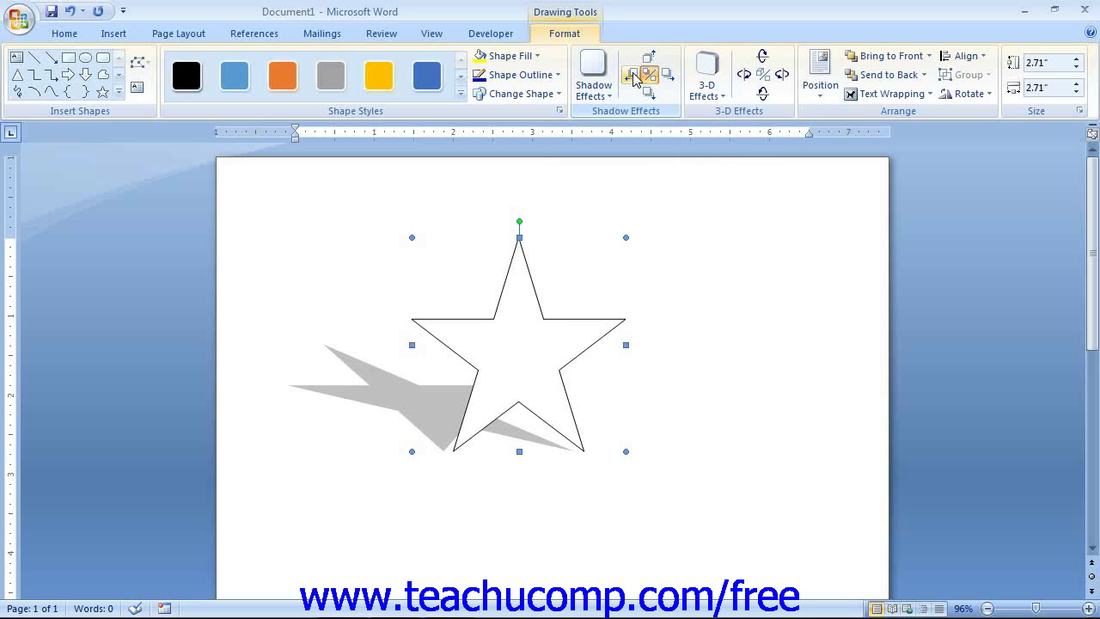
# Toggle the star's shadow off and on, leaving it switched off
pyautogui.click(649, 76)
pyautogui.click(649, 76)
pyautogui.click(649, 80)
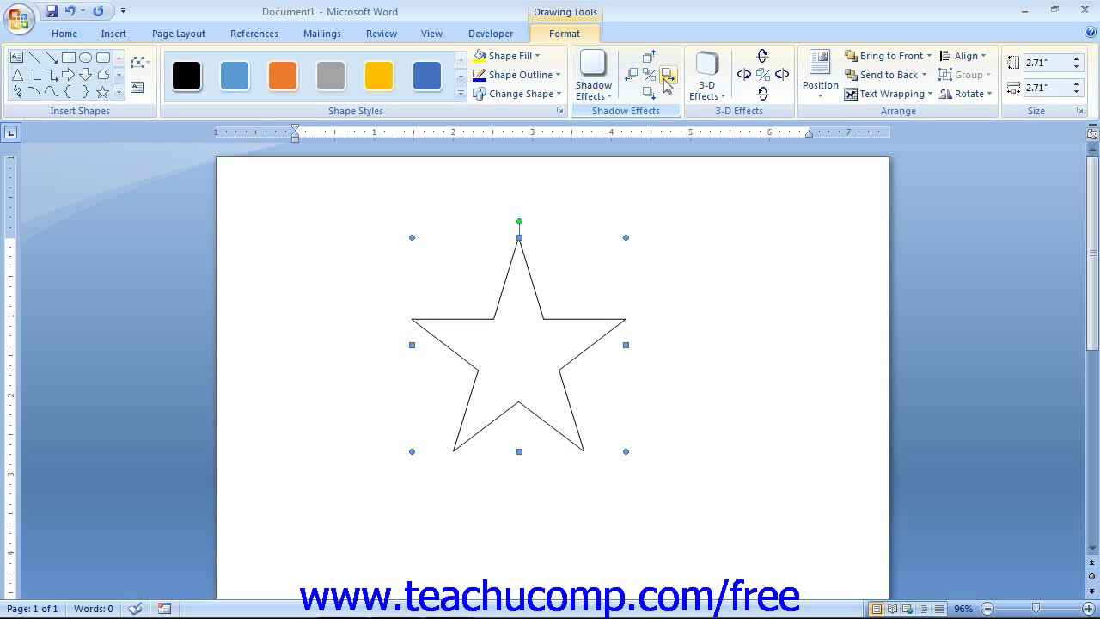
# Preview the 3-D effects on the star and apply the Parallel effect 3-D Style 2
pyautogui.click(706, 85)
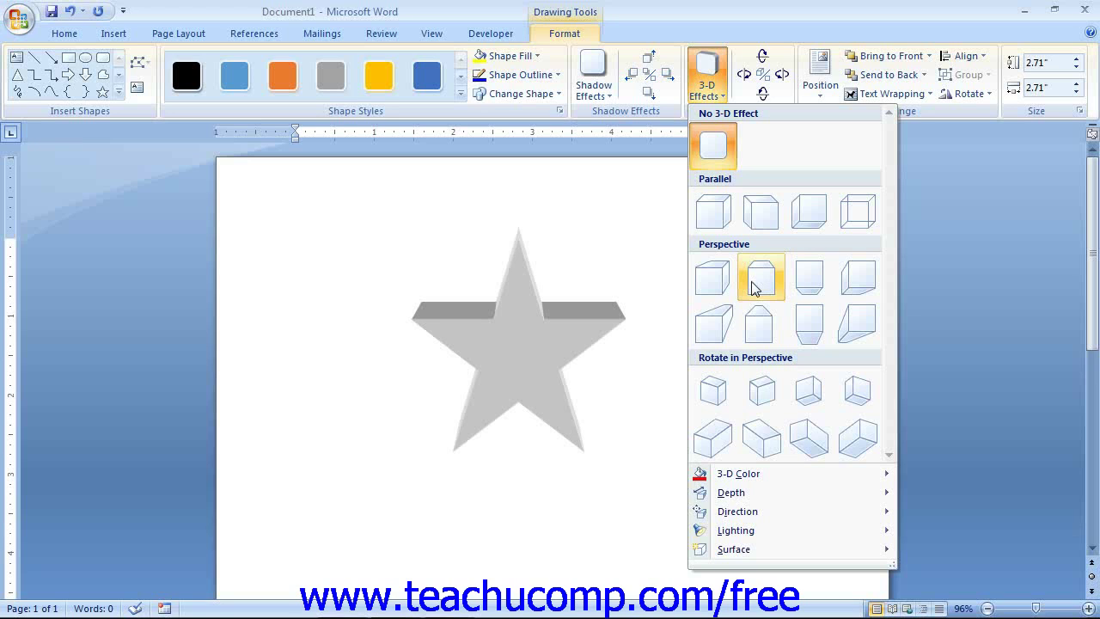
pyautogui.moveTo(771, 479)
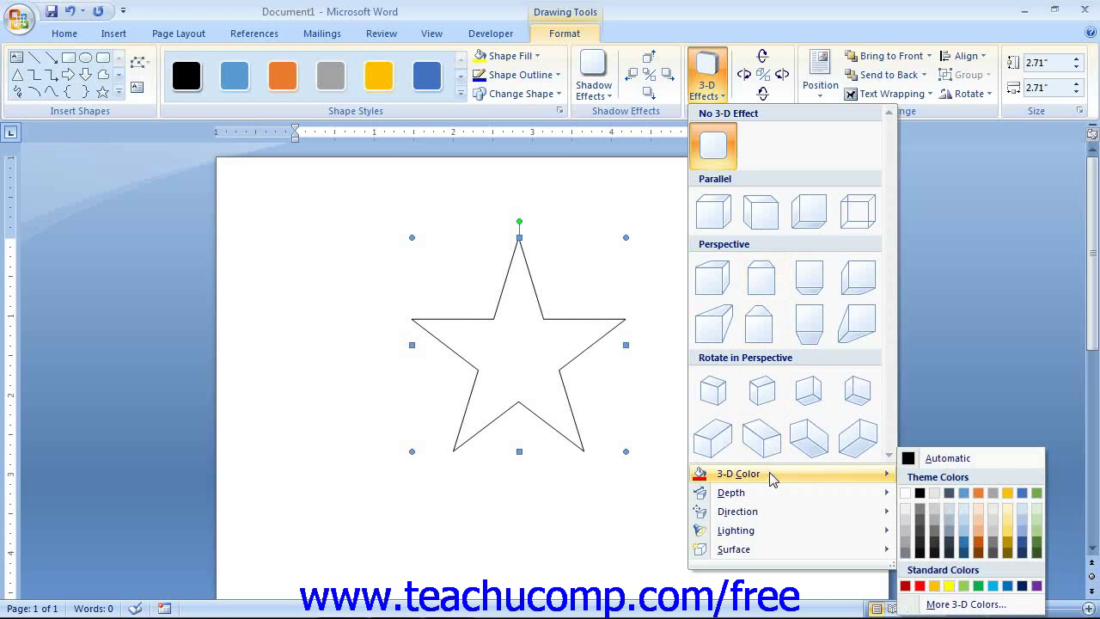
pyautogui.click(759, 215)
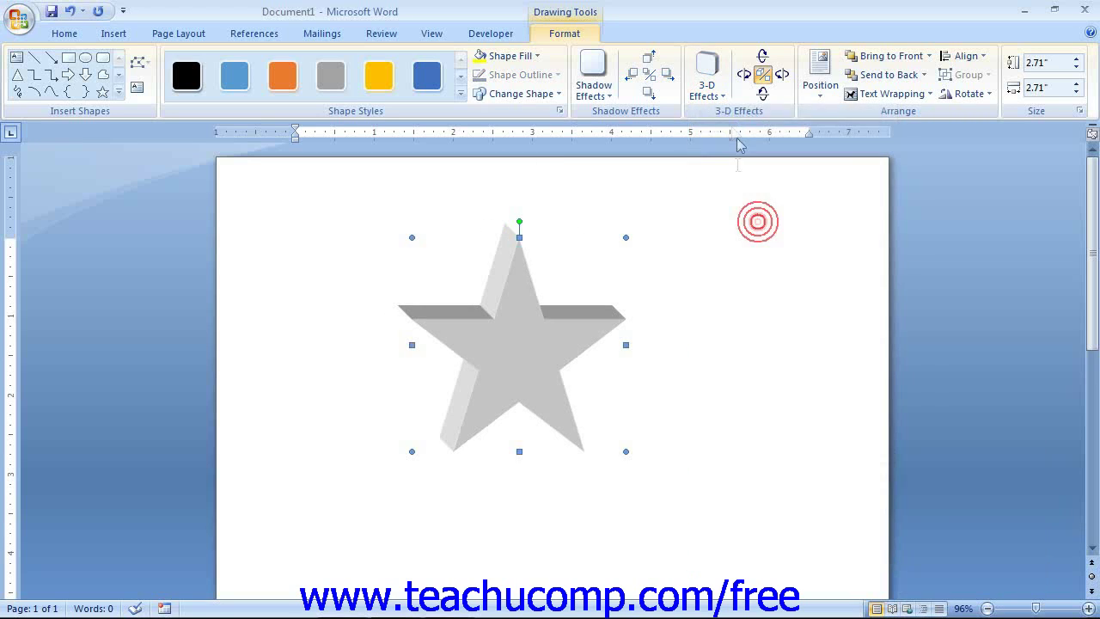
# Examine the star's 3-D color, depth, lighting and surface options without changing anything
pyautogui.click(712, 84)
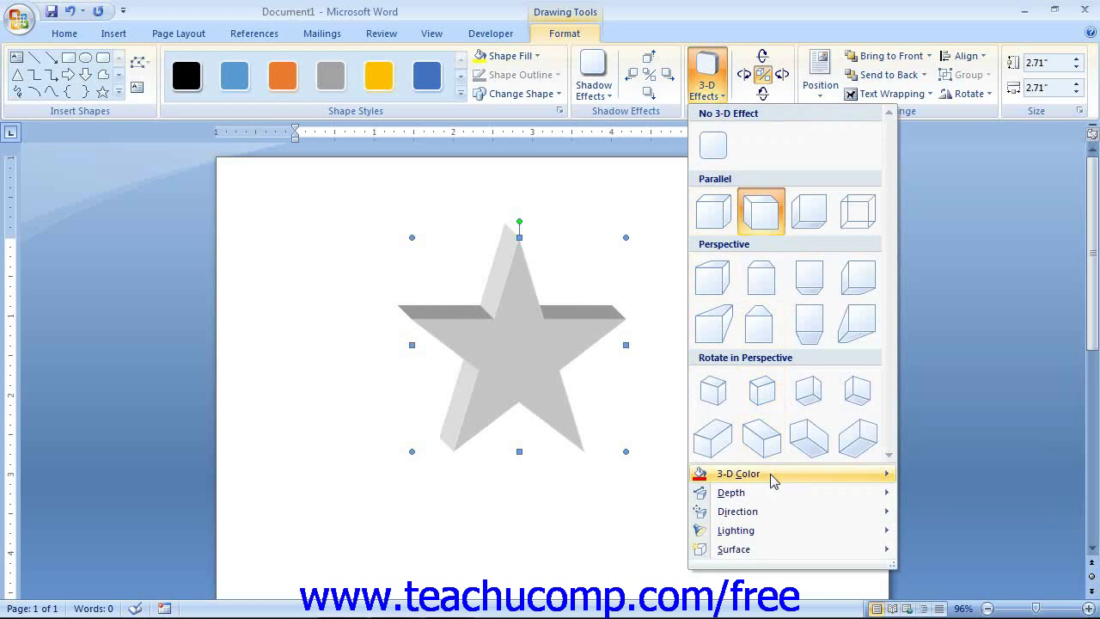
pyautogui.moveTo(778, 479)
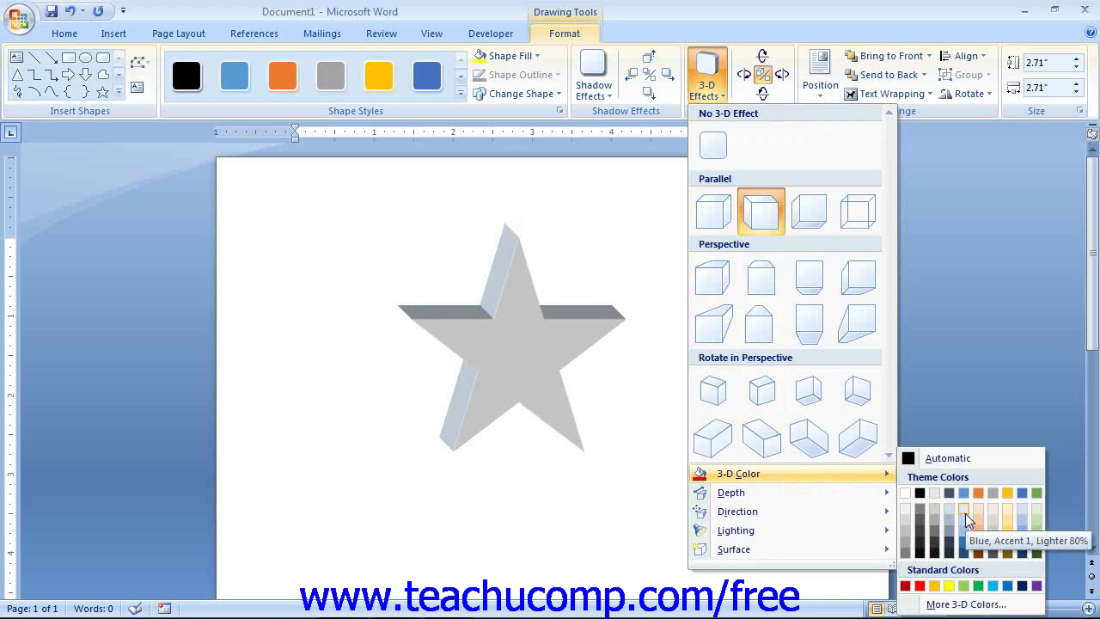
pyautogui.moveTo(872, 497)
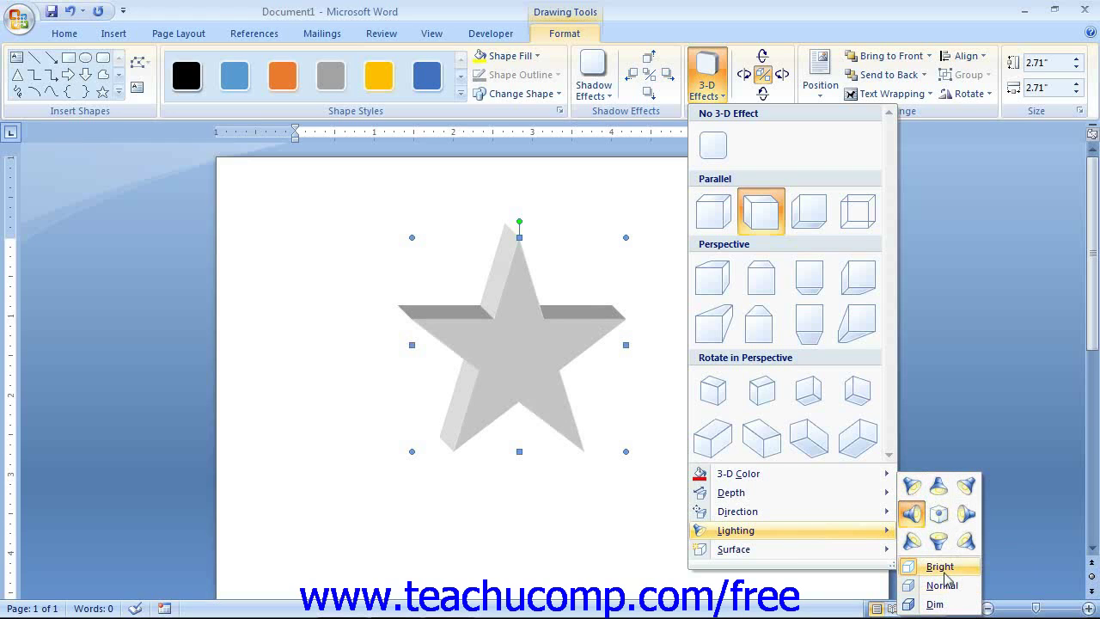
pyautogui.moveTo(881, 554)
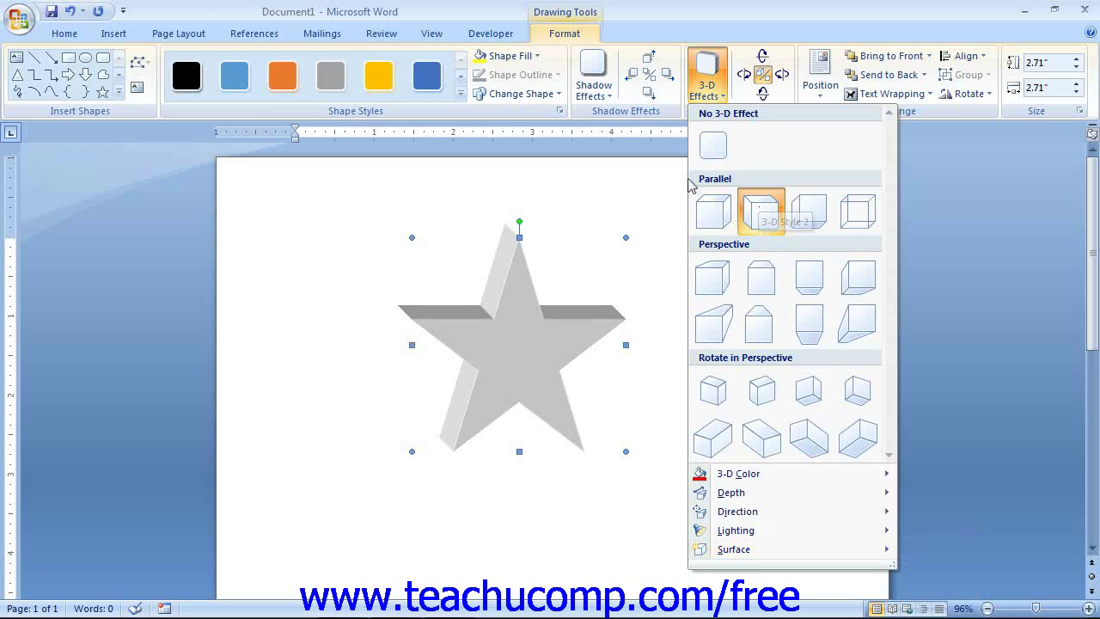
pyautogui.click(662, 154)
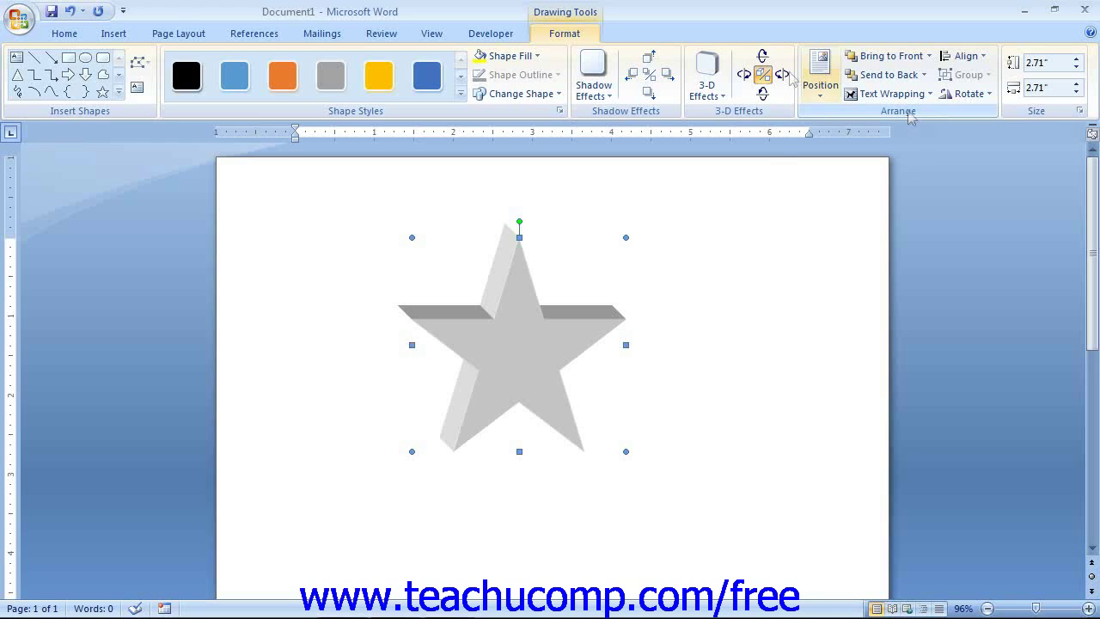
# Review the position and text wrapping choices available for the star without applying any
pyautogui.click(821, 86)
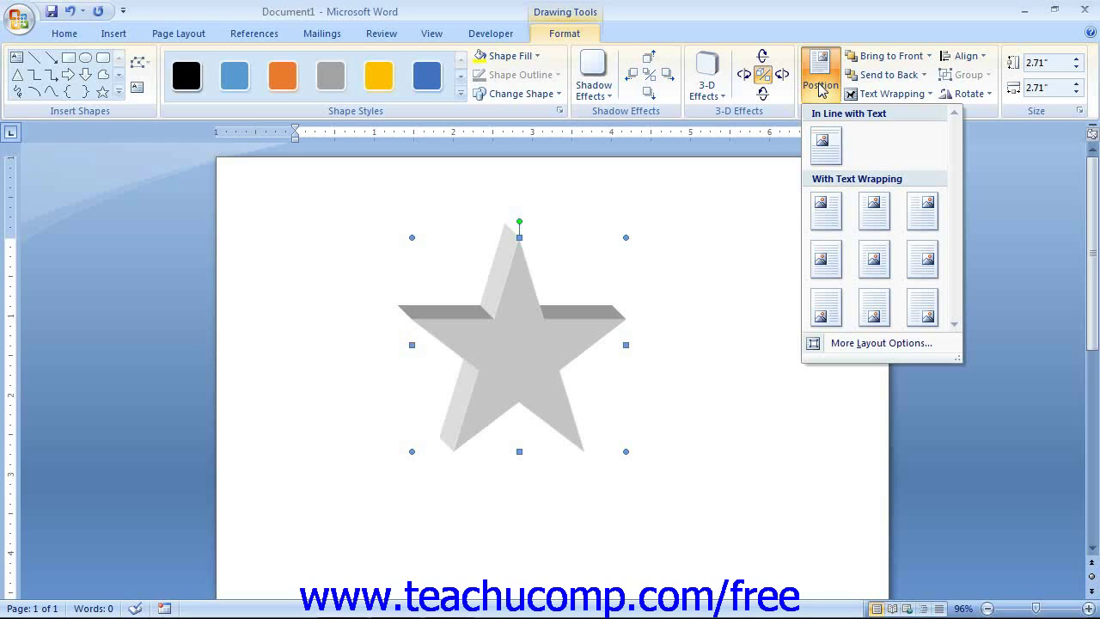
pyautogui.click(904, 52)
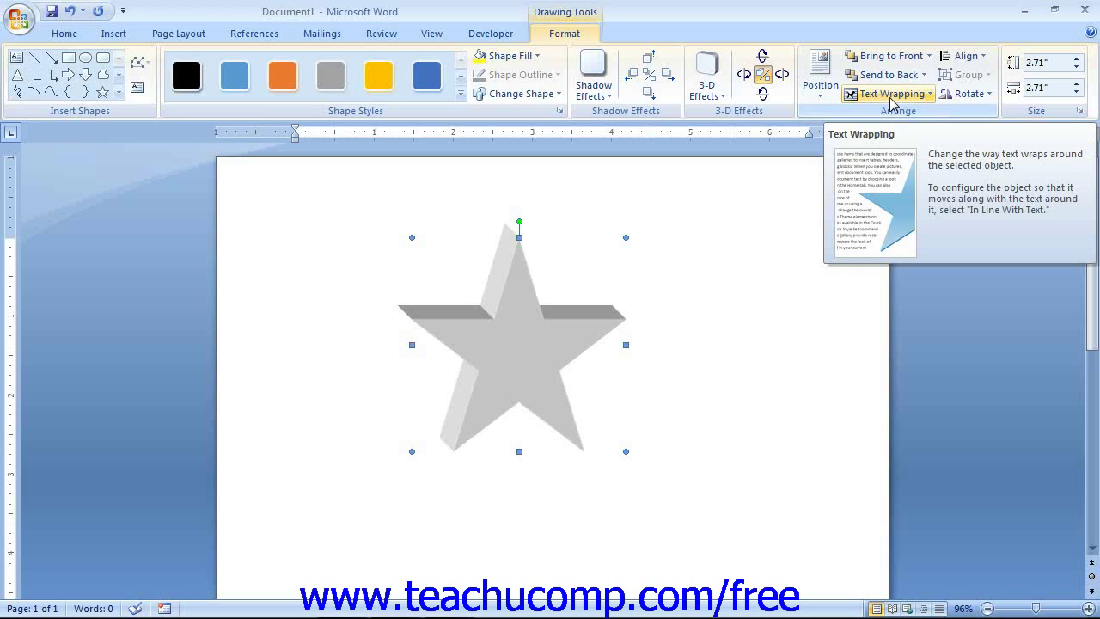
pyautogui.click(891, 93)
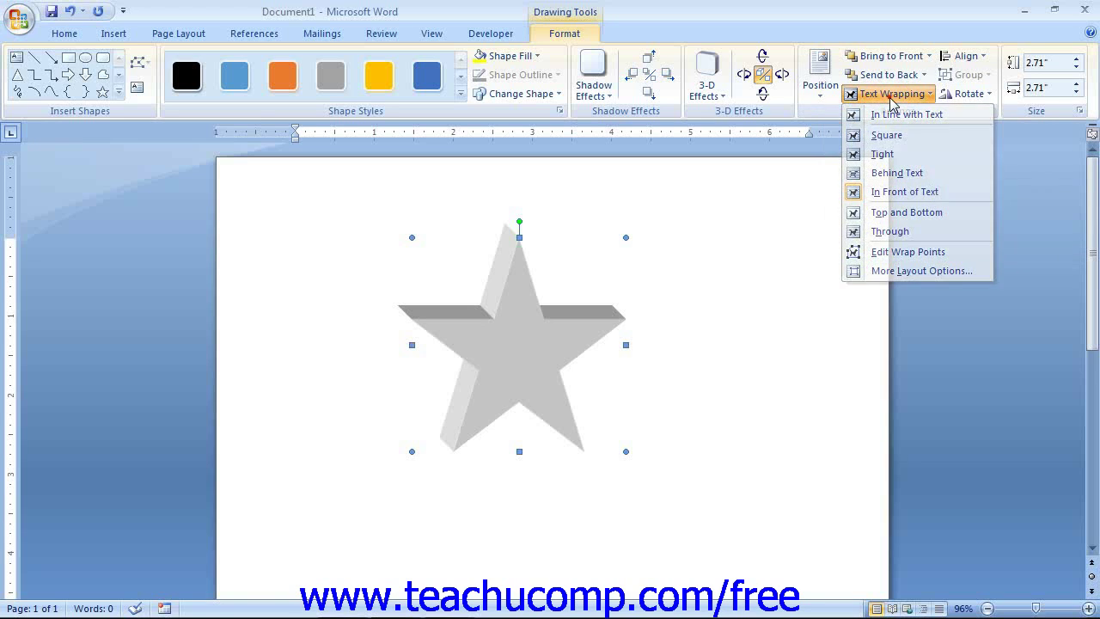
pyautogui.click(963, 56)
# Review the alignment and rotation choices available for the star without applying any
pyautogui.click(966, 57)
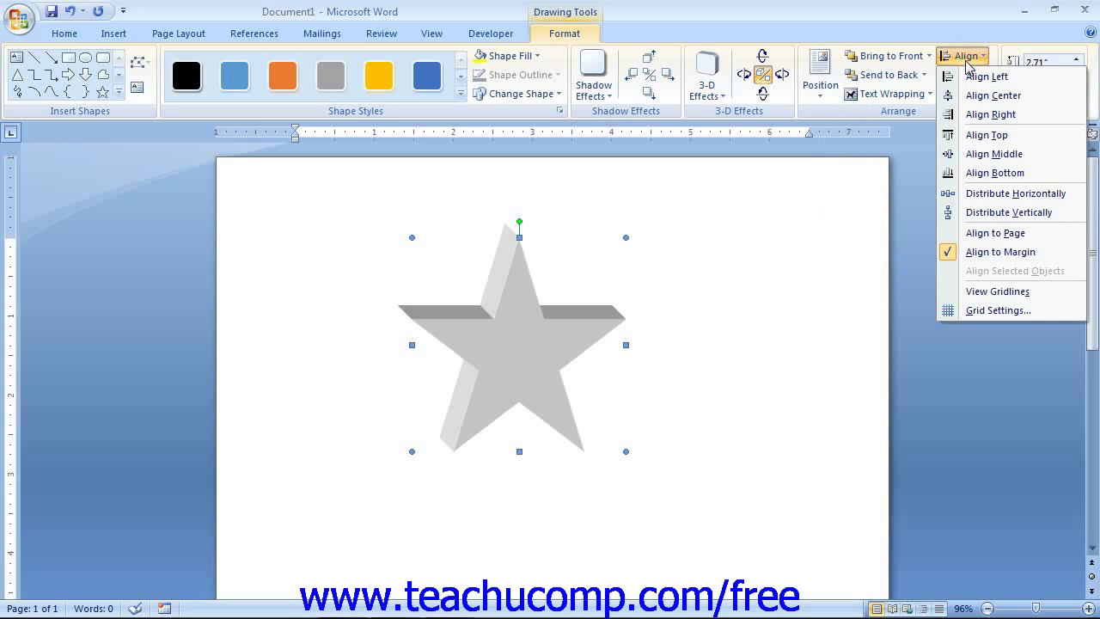
pyautogui.click(966, 57)
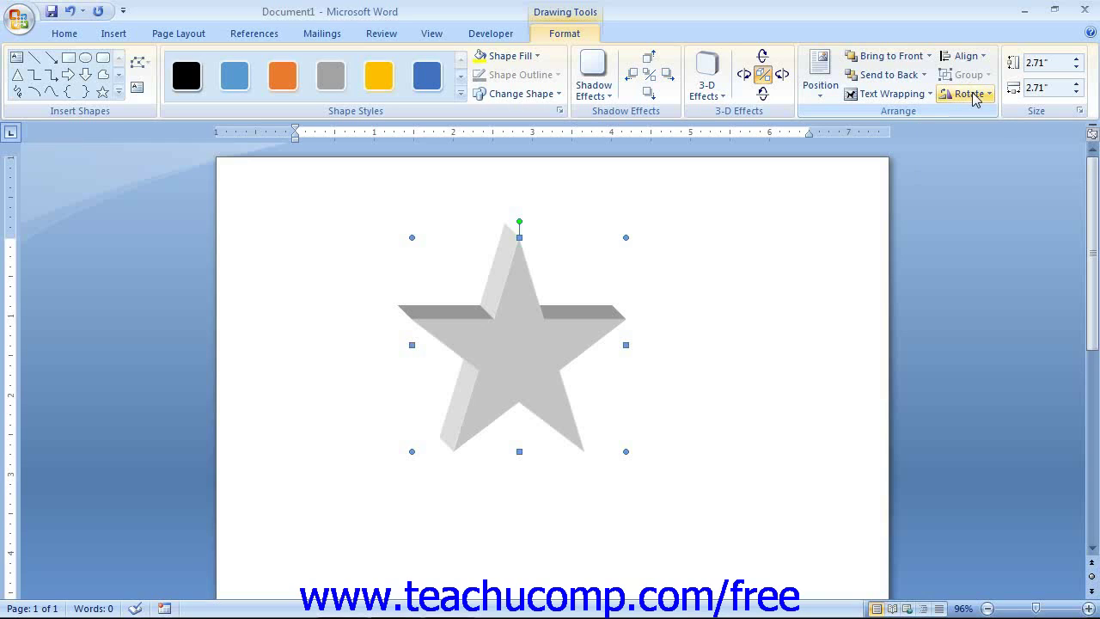
pyautogui.click(969, 93)
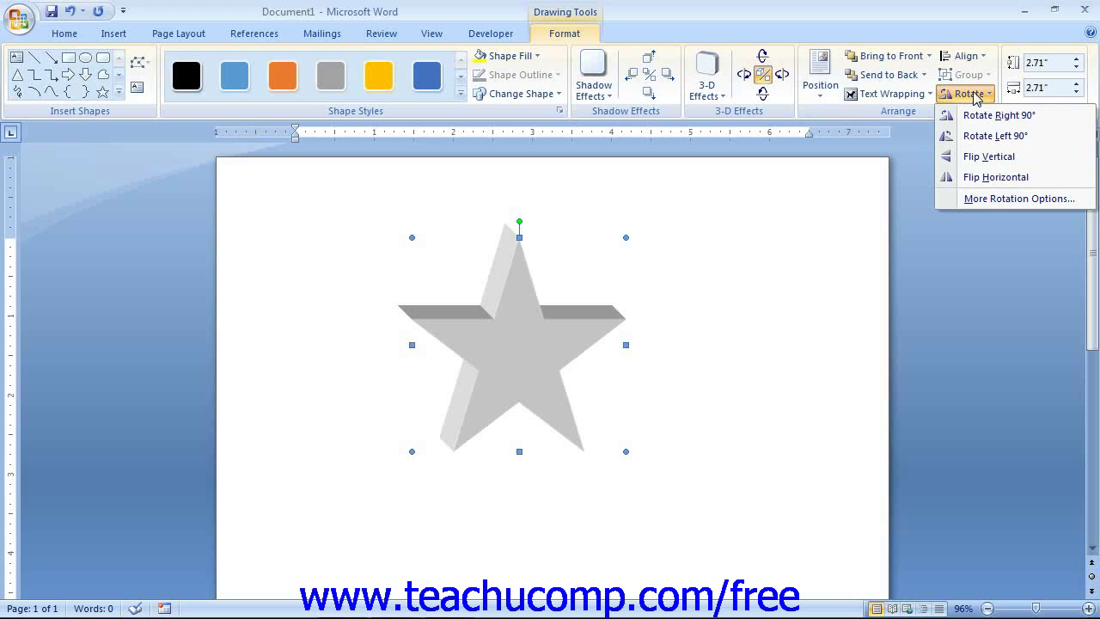
pyautogui.click(969, 94)
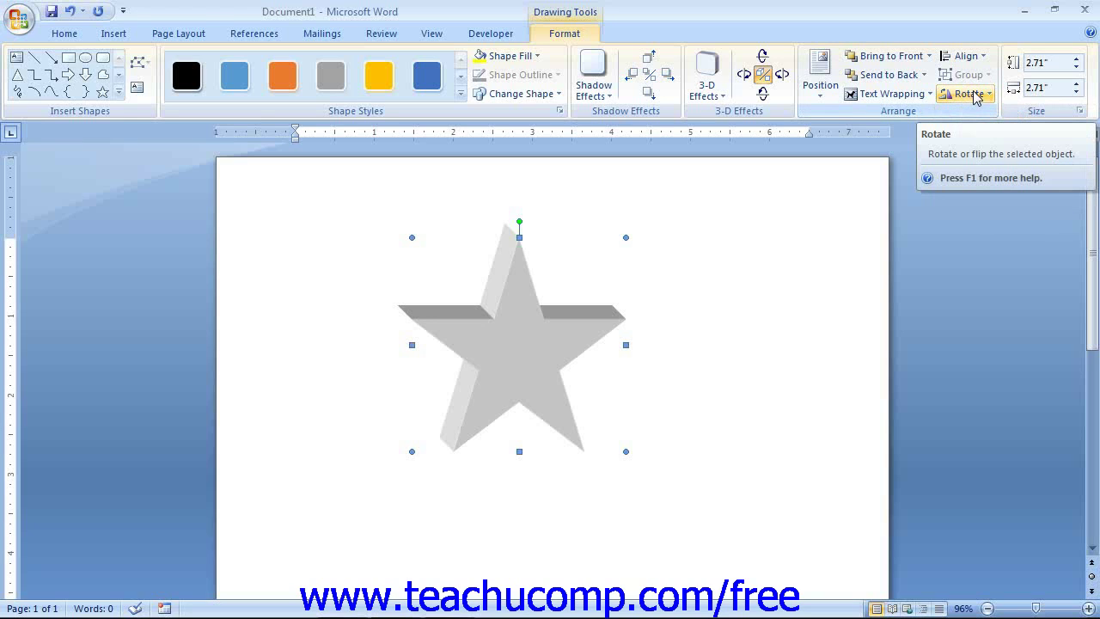